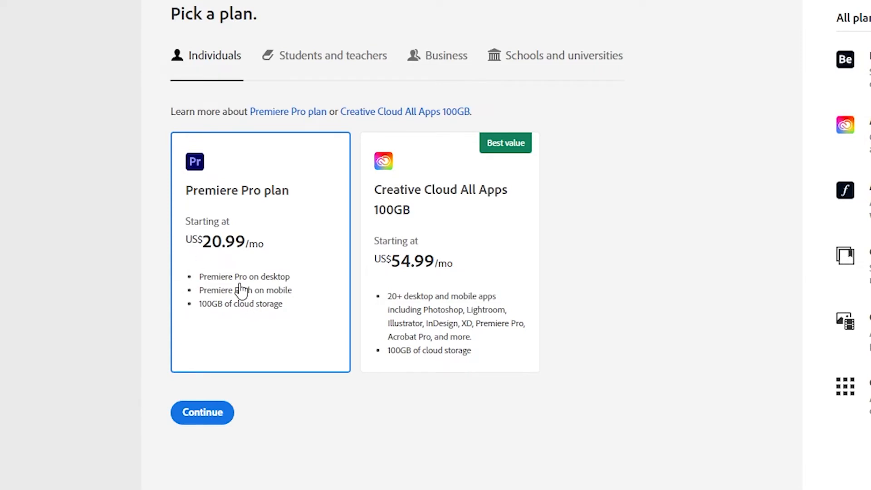
# Step: Proceed with the Premiere Pro plan for individuals and choose the monthly subscription billed at US$31.49/mo
pyautogui.click(207, 414)
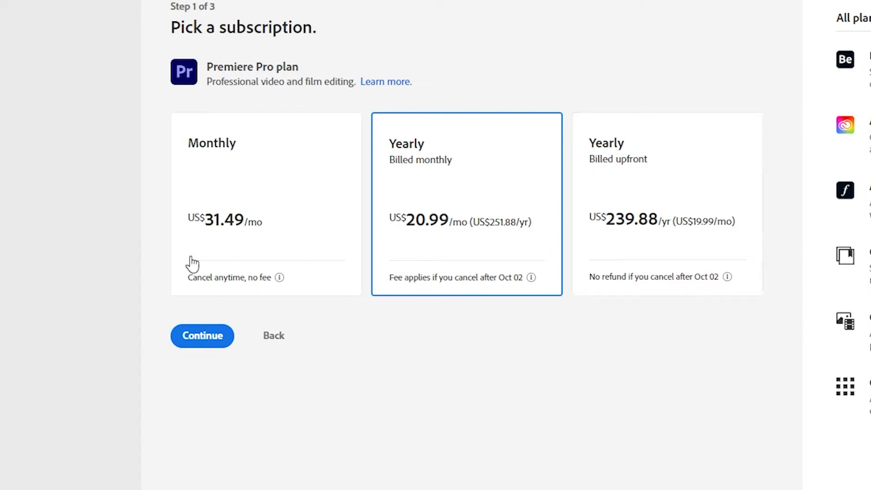
pyautogui.click(241, 197)
pyautogui.click(450, 245)
pyautogui.click(249, 243)
pyautogui.click(212, 341)
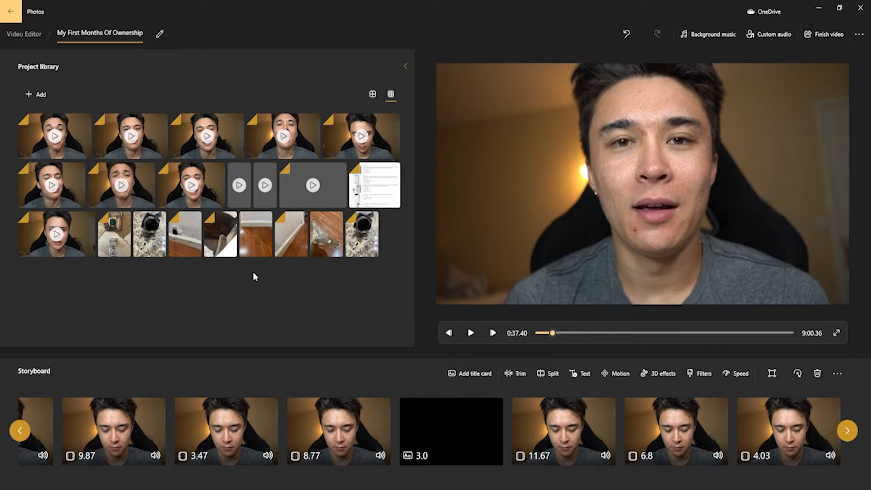
# Step: Insert the 2:22 clip from the project library after the first storyboard clip and remove it again
pyautogui.moveTo(577, 332); pyautogui.dragTo(99, 440)
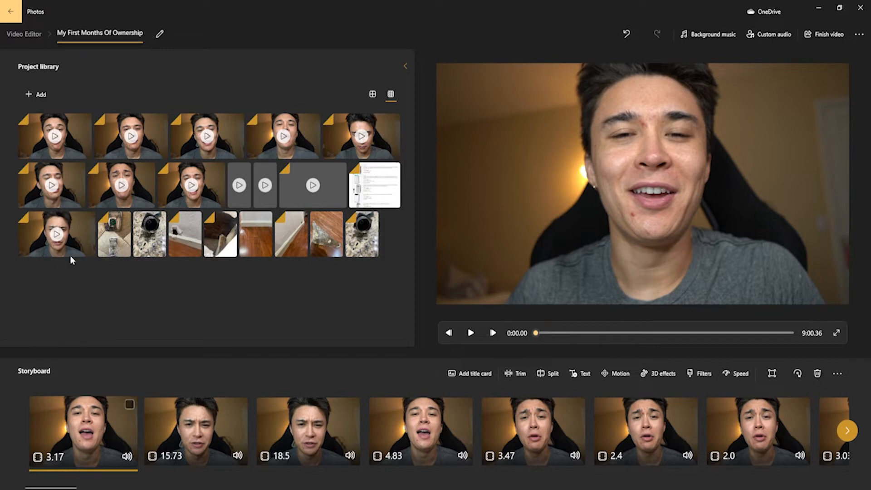
pyautogui.moveTo(68, 242); pyautogui.dragTo(187, 427)
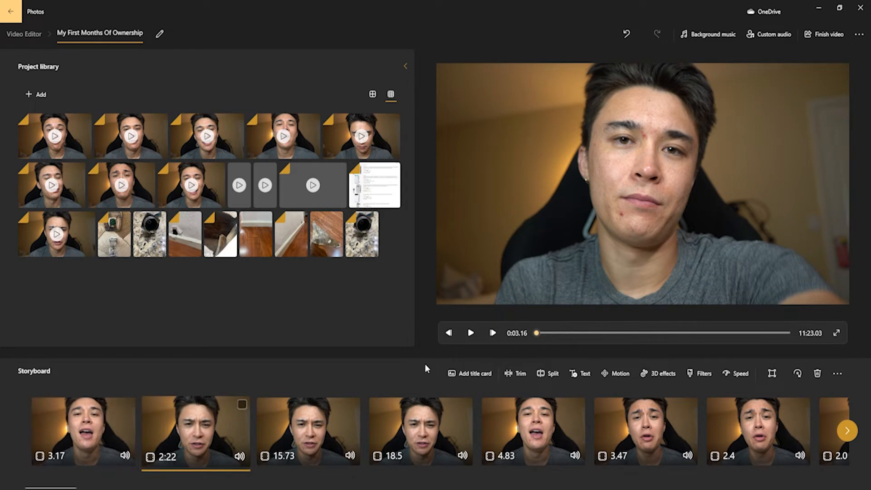
pyautogui.moveTo(195, 430); pyautogui.dragTo(303, 309)
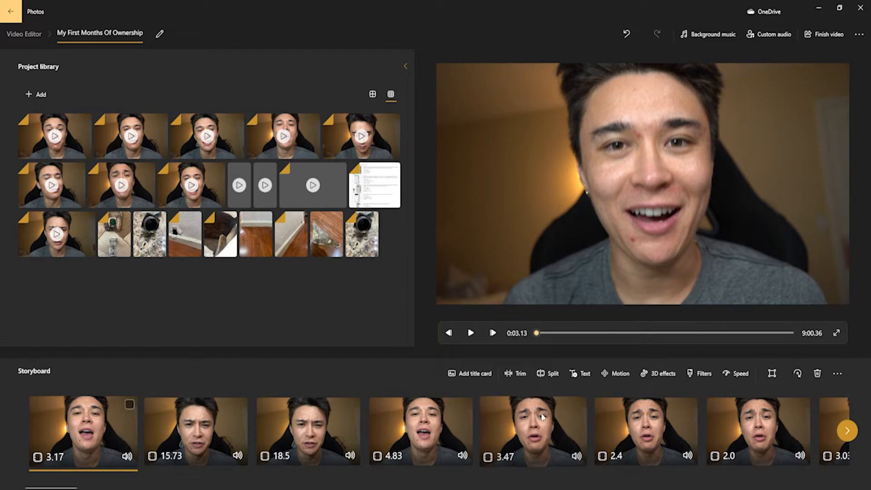
# Step: Look through the storyboard to review the order and lengths of its clips and title card
pyautogui.hscroll(1, 203, 405)
pyautogui.hscroll(5, 203, 405)
pyautogui.hscroll(-6, 233, 428)
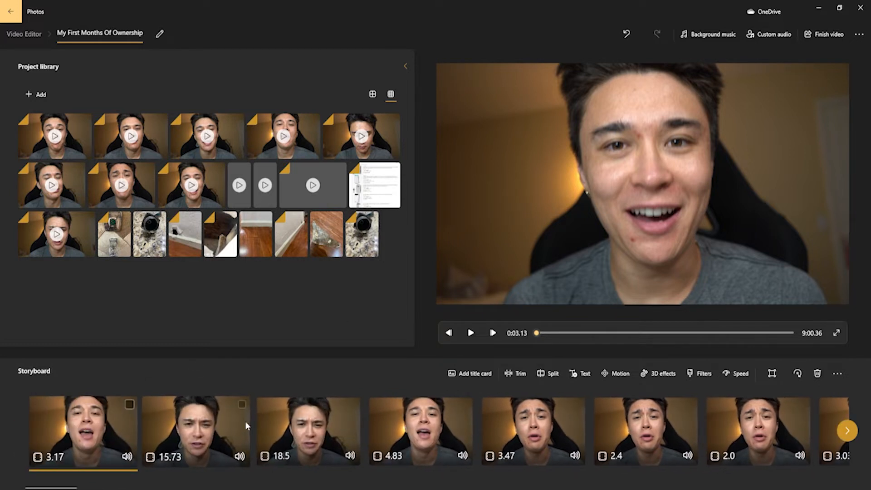
pyautogui.hscroll(2, 210, 432)
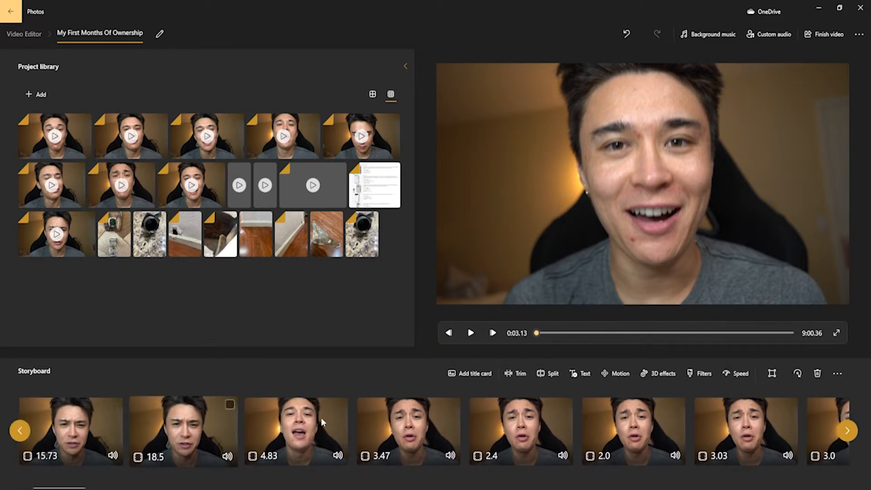
pyautogui.hscroll(10, 298, 429)
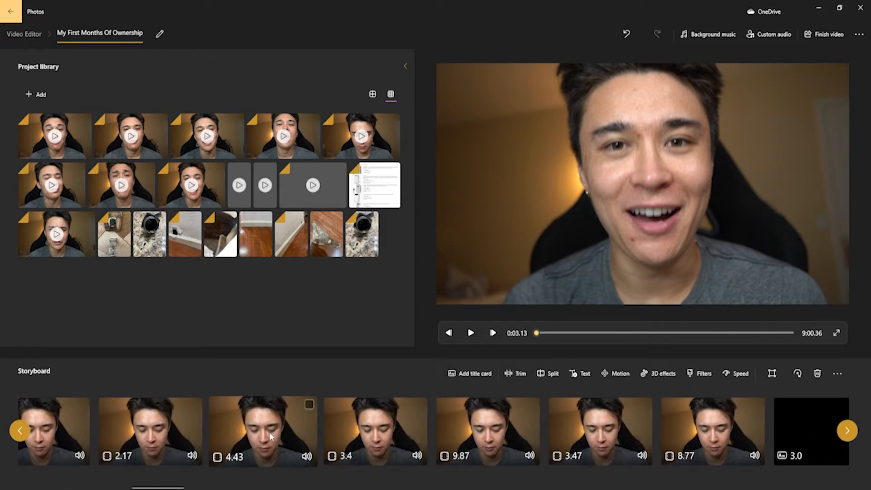
pyautogui.hscroll(-3, 268, 432)
pyautogui.hscroll(8, 269, 434)
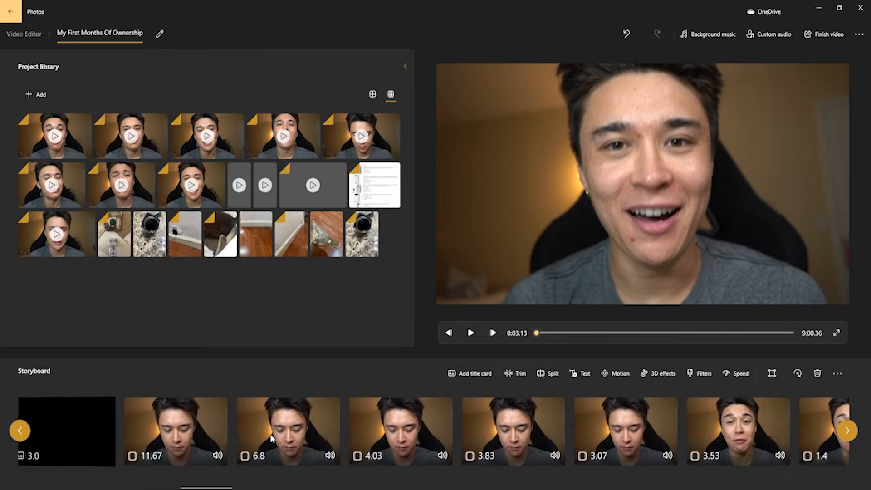
pyautogui.hscroll(-6, 272, 434)
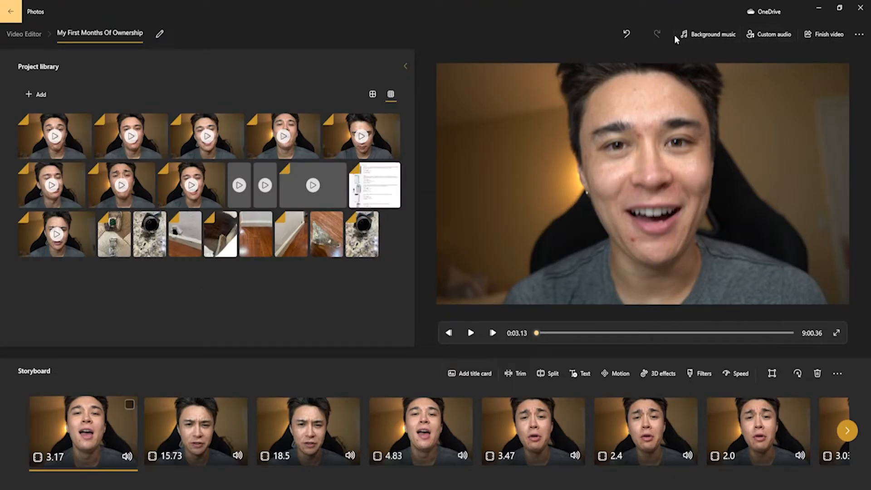
pyautogui.moveTo(149, 233); pyautogui.dragTo(177, 259)
pyautogui.scroll(-6, 367, 457)
pyautogui.scroll(6, 363, 456)
# Step: Try the text "asdfjk" in the Simple style on the first clip with several layouts
pyautogui.click(579, 375)
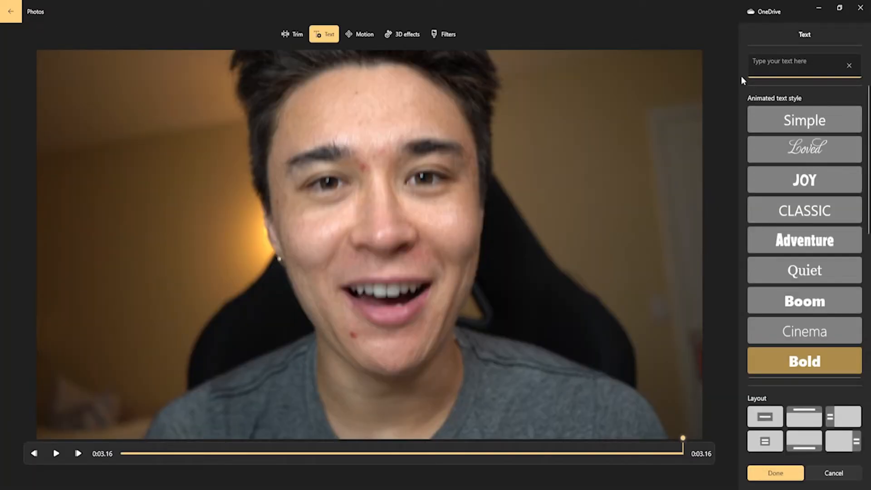
pyautogui.click(790, 117)
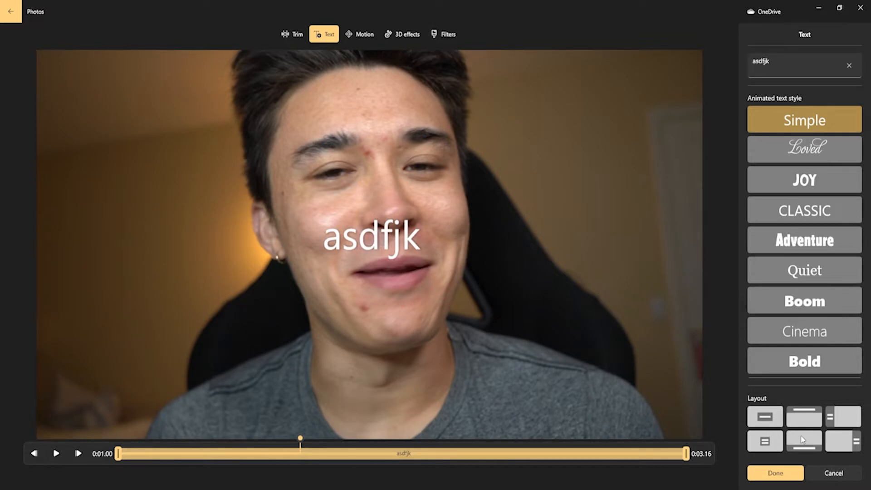
pyautogui.click(803, 418)
pyautogui.click(839, 418)
pyautogui.click(840, 440)
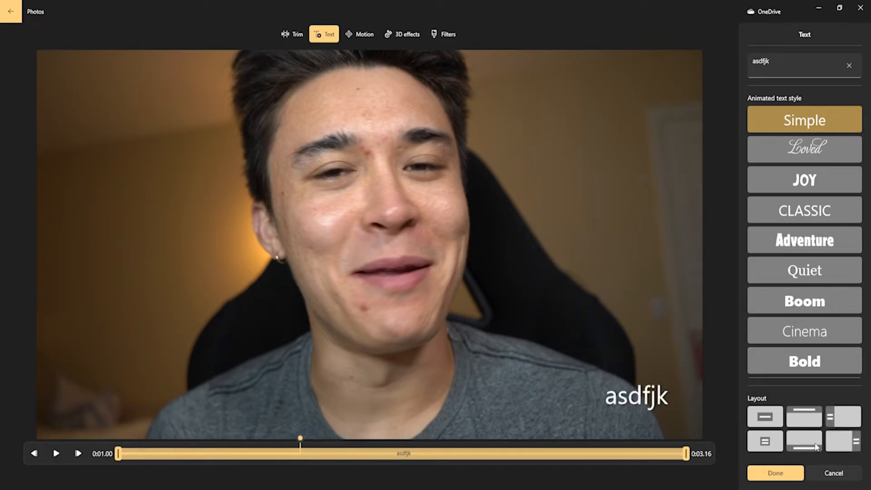
pyautogui.click(806, 442)
pyautogui.click(764, 416)
pyautogui.click(801, 418)
pyautogui.click(770, 435)
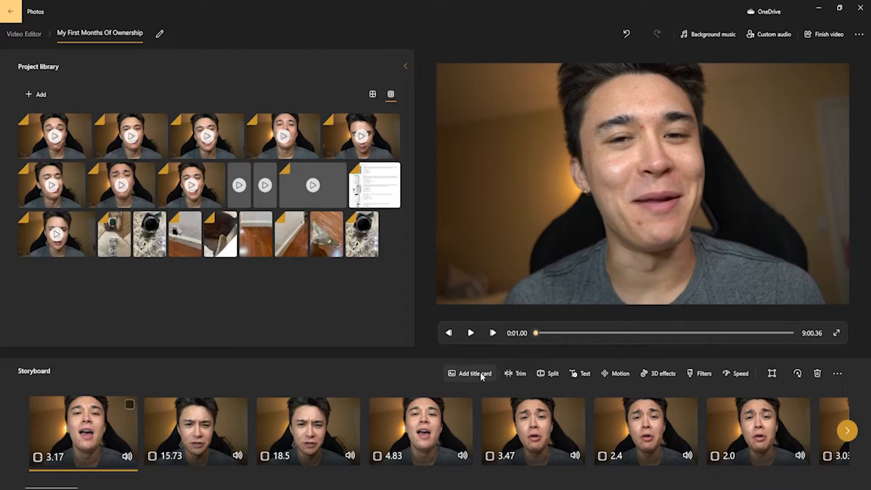
# Step: Add a title card at the start of the storyboard and bring up its duration choices
pyautogui.click(481, 374)
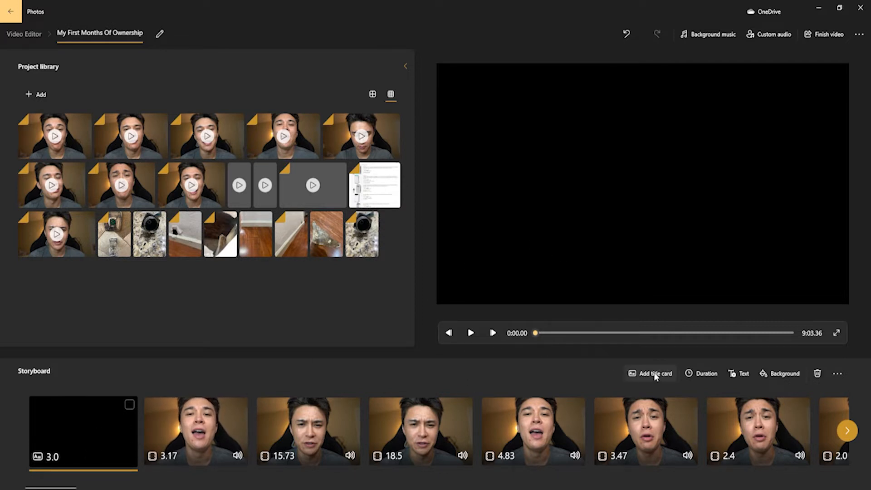
pyautogui.click(698, 375)
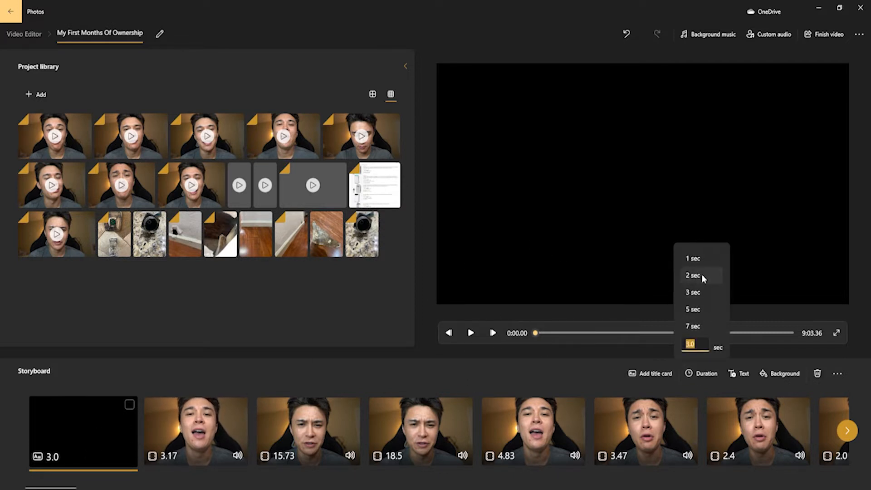
pyautogui.click(703, 302)
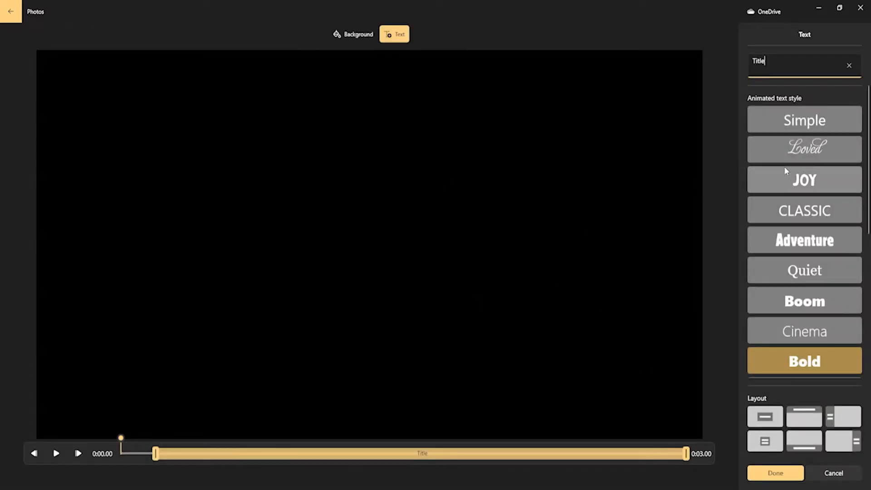
# Step: Try the Joy text style and several layouts for the title card's text, discarding the changes
pyautogui.click(786, 172)
pyautogui.click(775, 62)
pyautogui.click(765, 441)
pyautogui.click(805, 440)
pyautogui.click(840, 417)
pyautogui.click(805, 416)
pyautogui.click(768, 416)
pyautogui.click(836, 472)
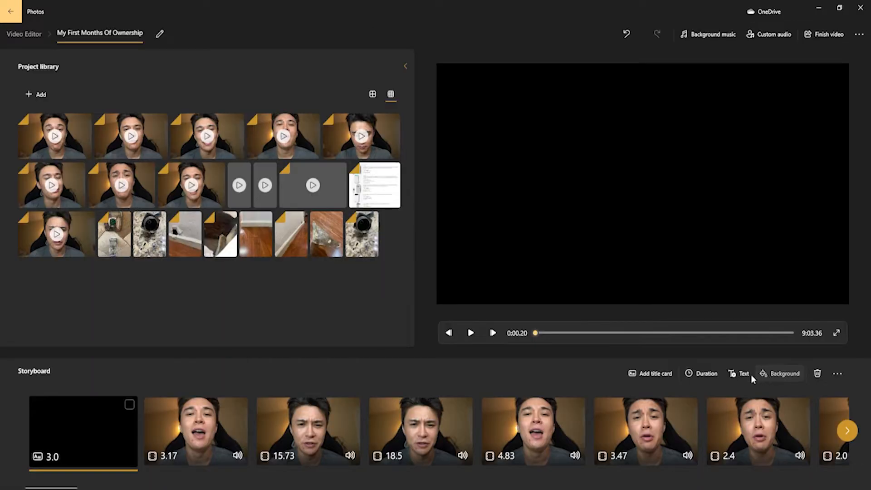
# Step: Try several background colours on the title card, including purple-blue and pale blue, and discard the change
pyautogui.click(764, 372)
pyautogui.click(792, 279)
pyautogui.click(771, 278)
pyautogui.click(766, 240)
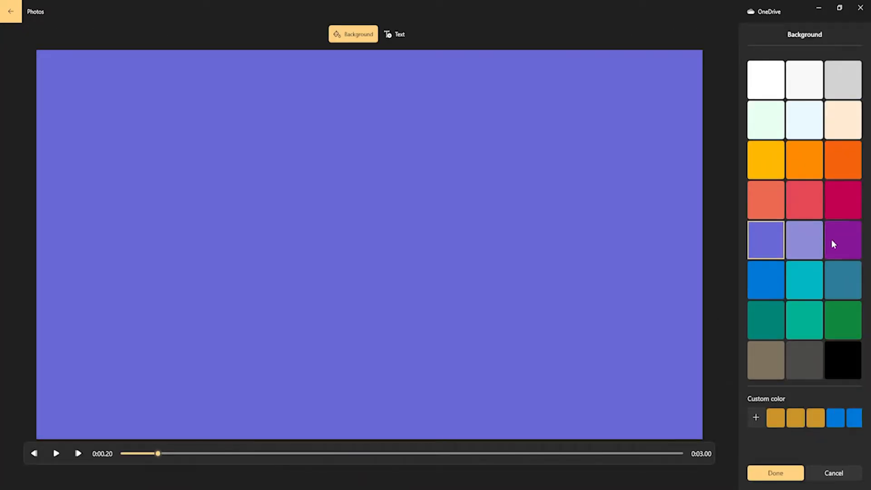
pyautogui.click(766, 360)
pyautogui.click(795, 130)
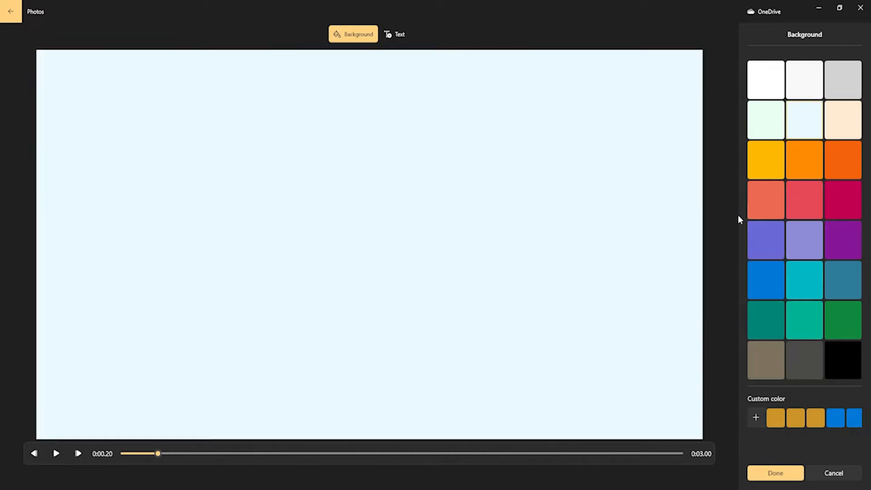
pyautogui.click(827, 474)
# Step: Delete the title card from the start of the storyboard
pyautogui.click(402, 267)
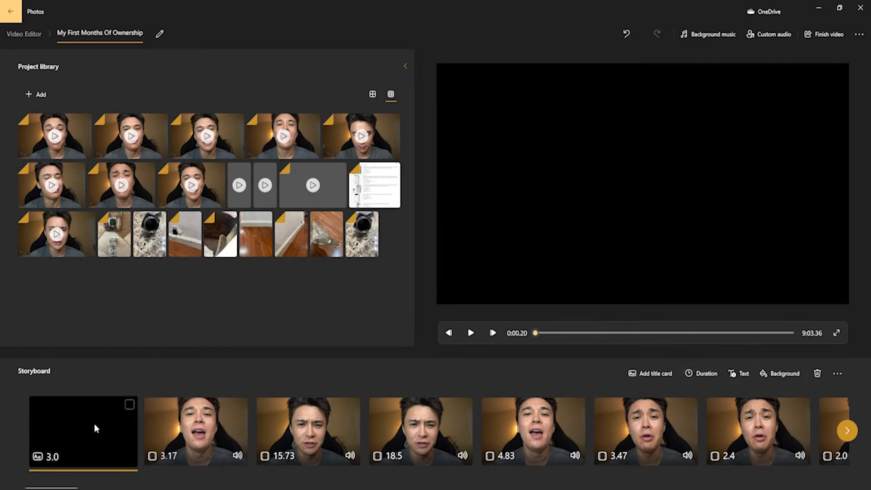
pyautogui.press('Delete')
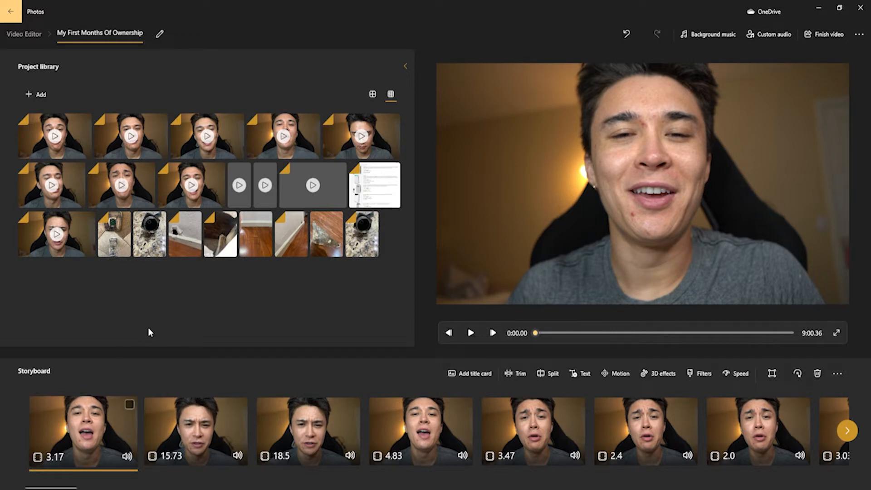
pyautogui.scroll(-5, 254, 411)
pyautogui.scroll(5, 255, 410)
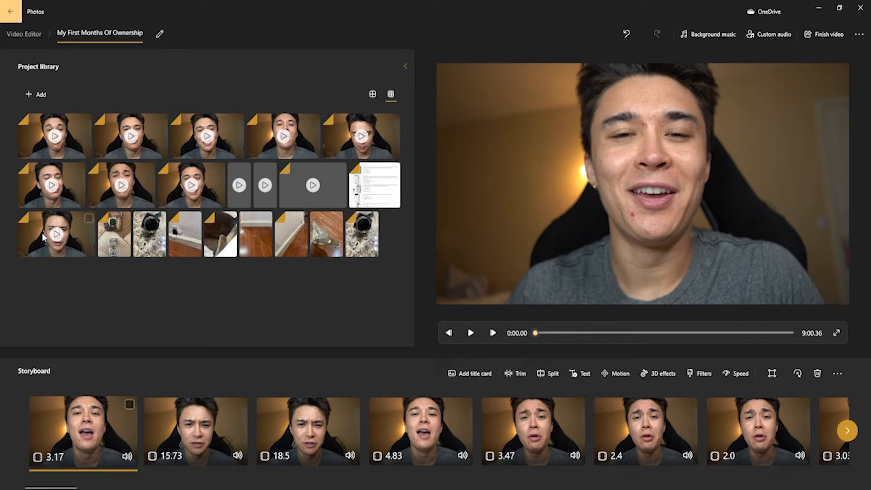
# Step: Insert the video clip from the library's third row at the start of the storyboard and open it for trimming
pyautogui.moveTo(54, 242); pyautogui.dragTo(51, 385)
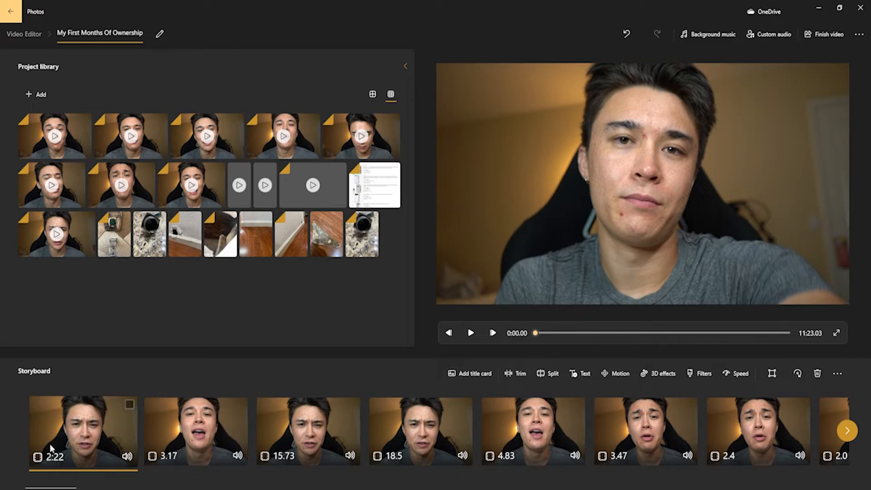
pyautogui.click(514, 372)
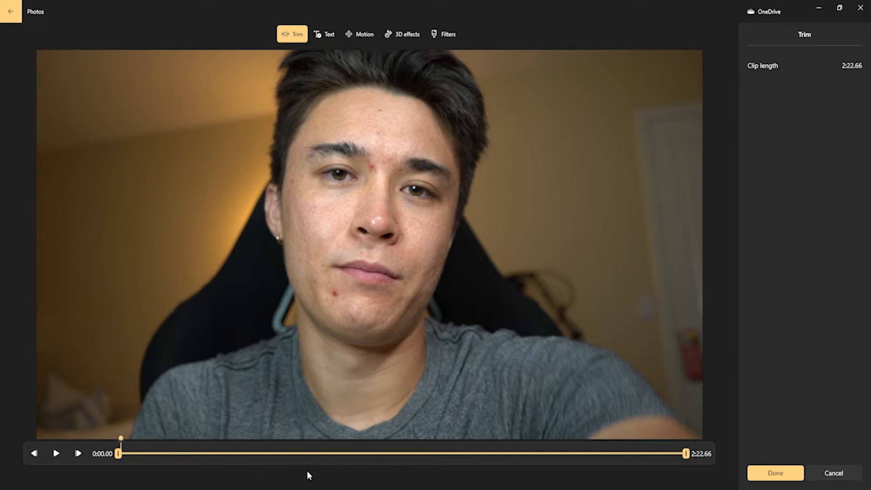
# Step: Preview the clip and trim its end so that the clip length is 0:14.56
pyautogui.moveTo(121, 438); pyautogui.dragTo(163, 438)
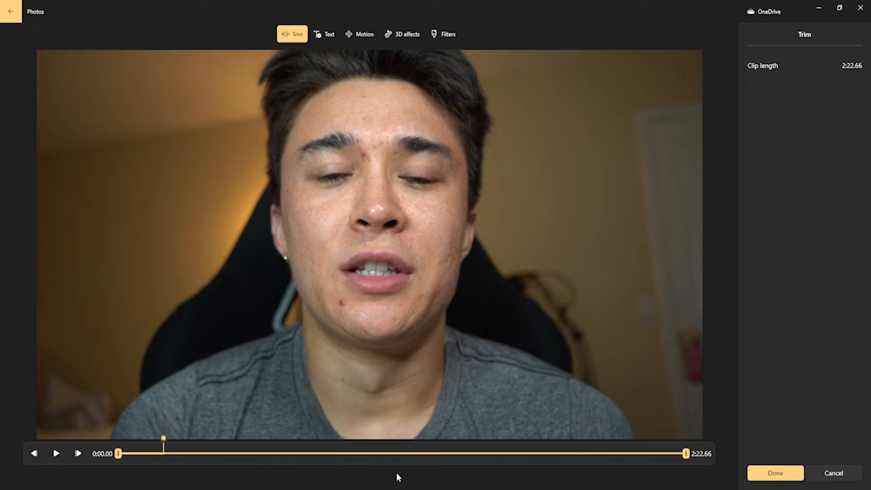
pyautogui.moveTo(162, 438); pyautogui.dragTo(689, 417)
pyautogui.moveTo(458, 417); pyautogui.dragTo(168, 414)
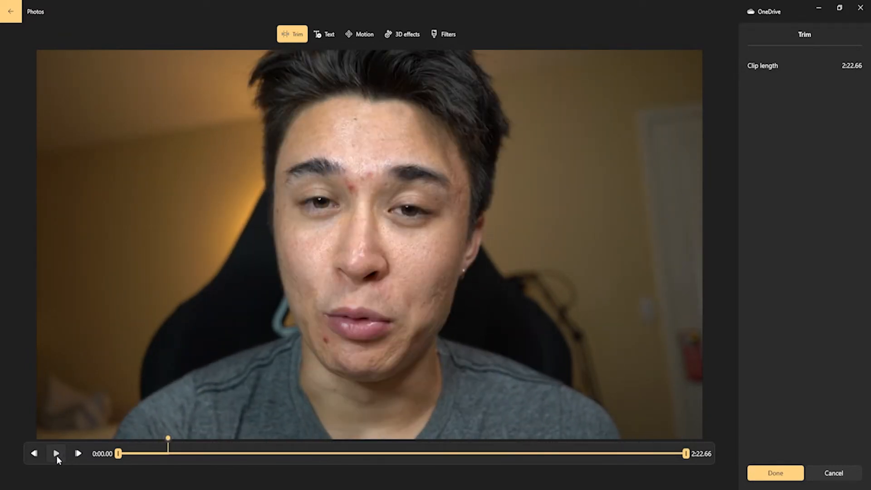
pyautogui.click(57, 456)
pyautogui.click(56, 456)
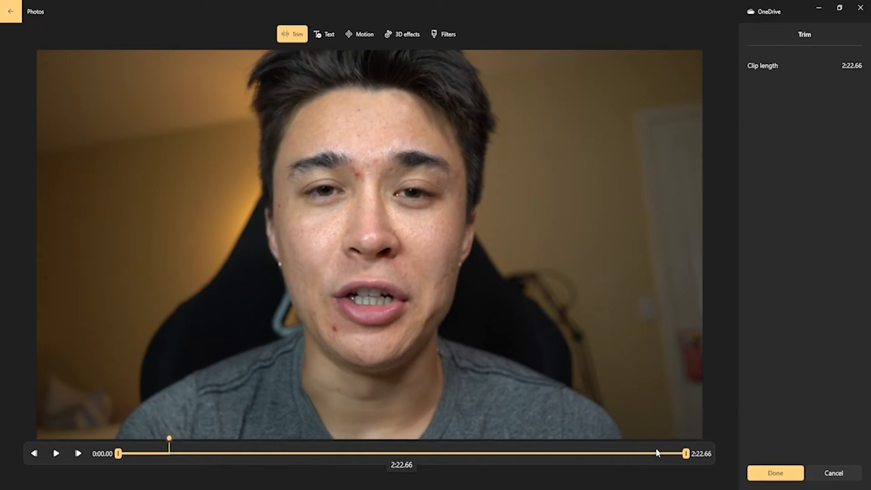
pyautogui.moveTo(686, 453); pyautogui.dragTo(148, 454)
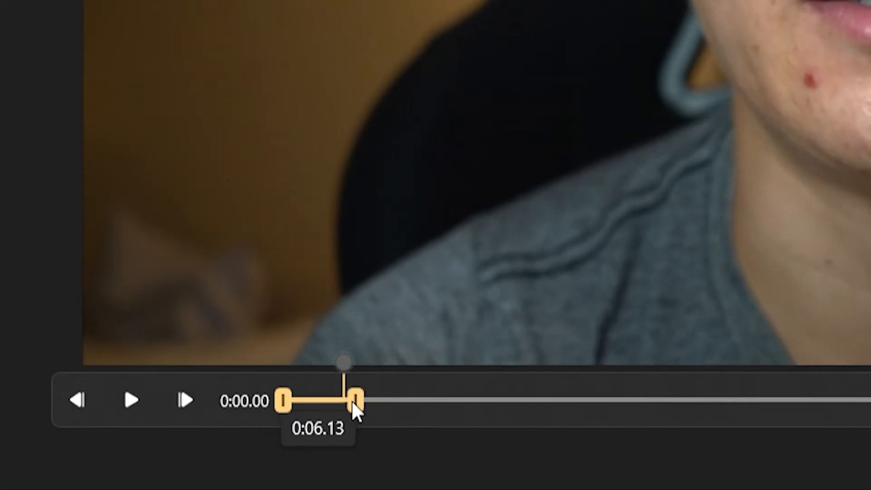
pyautogui.moveTo(353, 404); pyautogui.dragTo(326, 412)
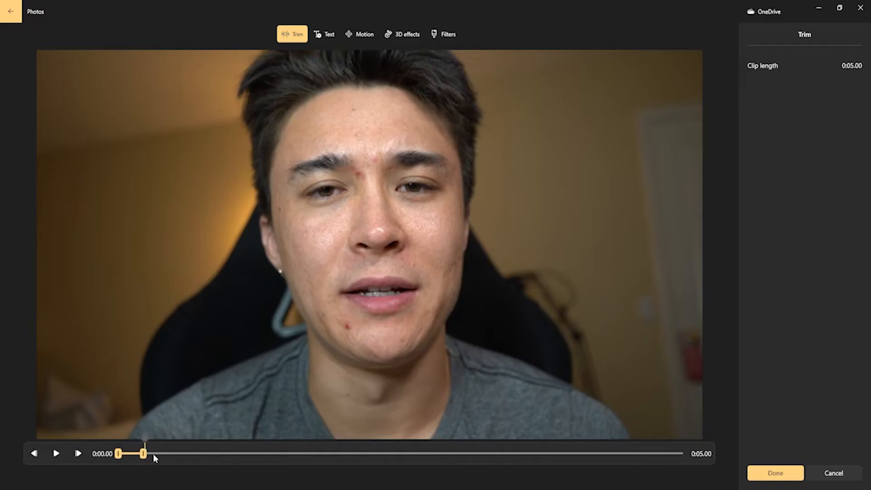
pyautogui.moveTo(134, 458)
pyautogui.mouseDown()
pyautogui.moveTo(182, 466)
pyautogui.moveTo(138, 470)
pyautogui.mouseUp()
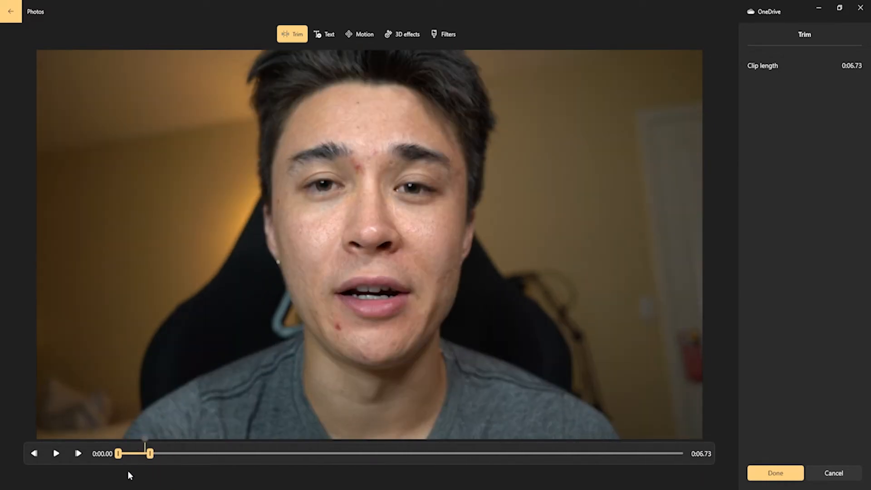
pyautogui.moveTo(142, 467); pyautogui.dragTo(132, 453)
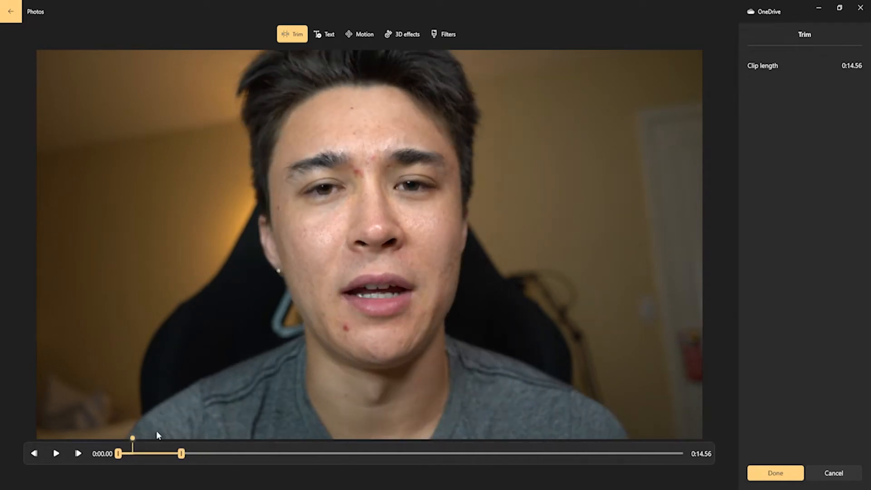
# Step: Scrub through the kept range of the clip to check the cut and apply the trim
pyautogui.moveTo(132, 445); pyautogui.dragTo(155, 446)
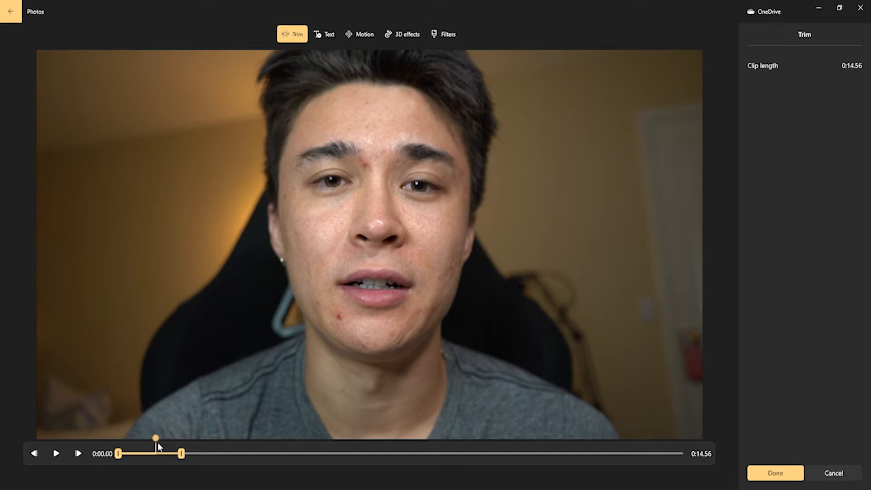
pyautogui.click(146, 454)
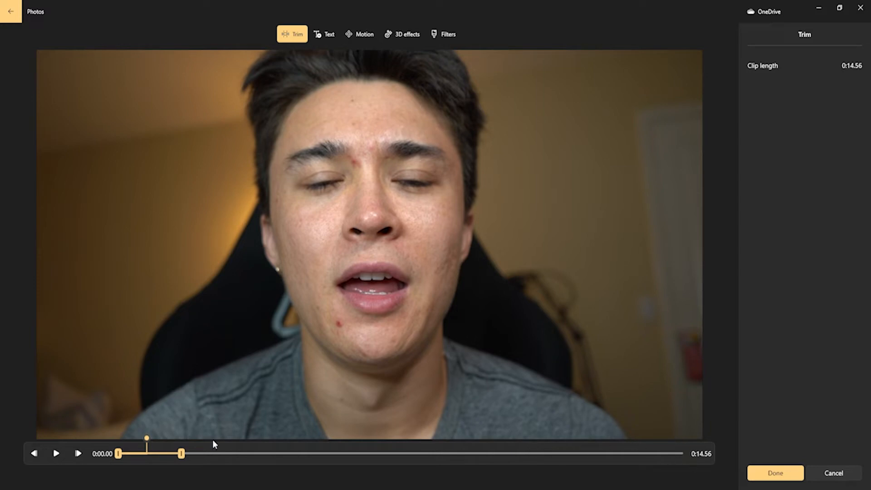
pyautogui.moveTo(123, 452); pyautogui.dragTo(158, 452)
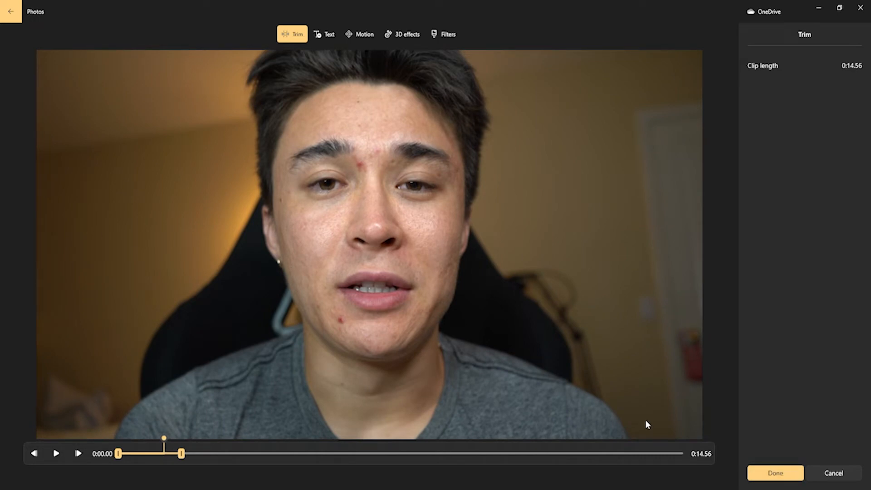
pyautogui.moveTo(143, 437); pyautogui.dragTo(122, 439)
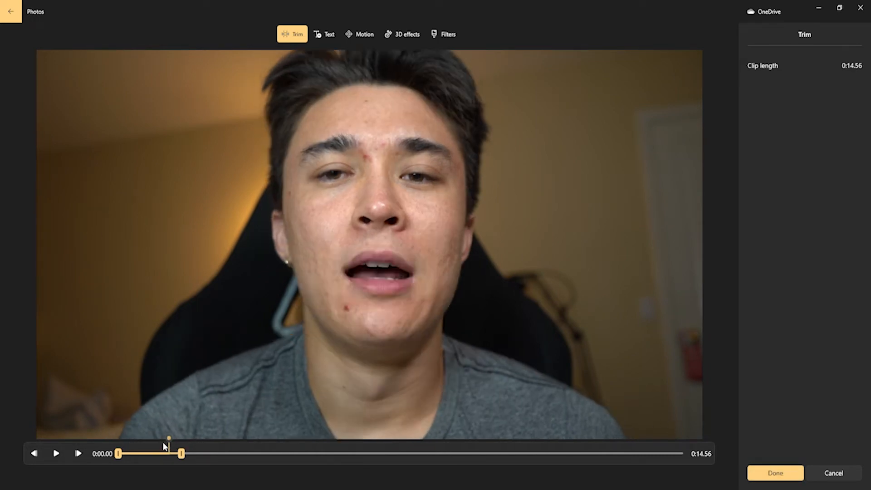
pyautogui.click(776, 473)
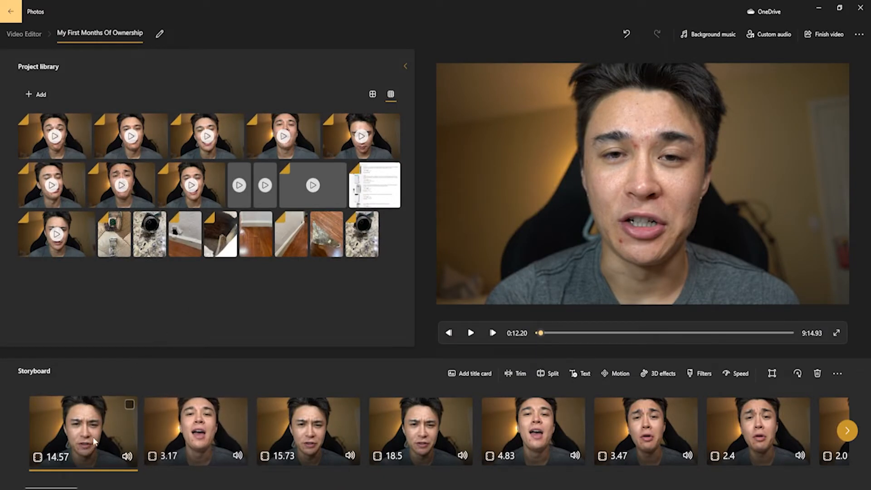
# Step: Insert another copy of the third-row library video as the second storyboard clip and open it for trimming
pyautogui.moveTo(113, 404); pyautogui.dragTo(136, 363)
pyautogui.moveTo(165, 419); pyautogui.dragTo(183, 422)
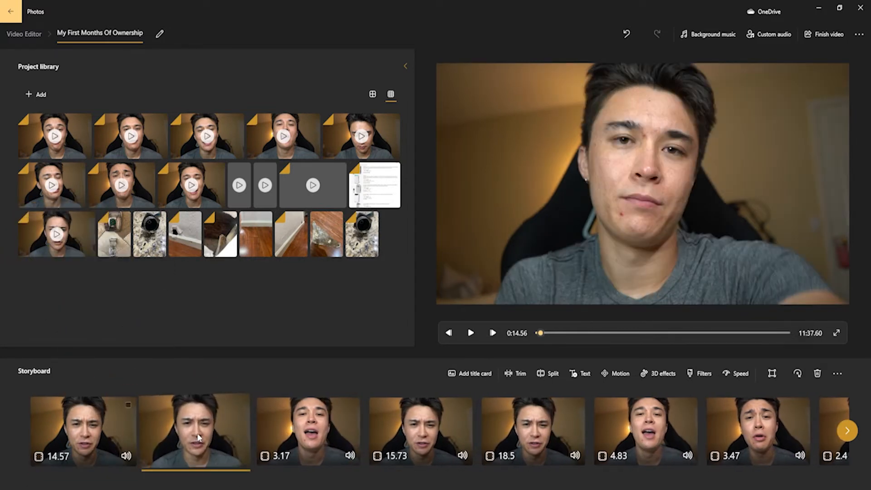
pyautogui.click(519, 374)
# Step: Trim both ends of the clip to a length of 0:09.16, shift the kept range to 0:31.93–0:41.10 and apply it
pyautogui.moveTo(121, 453); pyautogui.dragTo(177, 455)
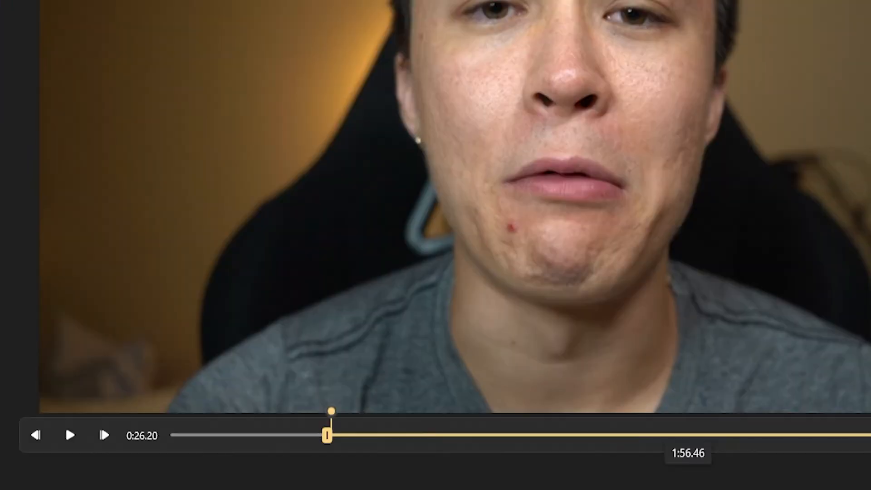
pyautogui.moveTo(679, 456); pyautogui.dragTo(263, 450)
pyautogui.moveTo(331, 412); pyautogui.dragTo(366, 412)
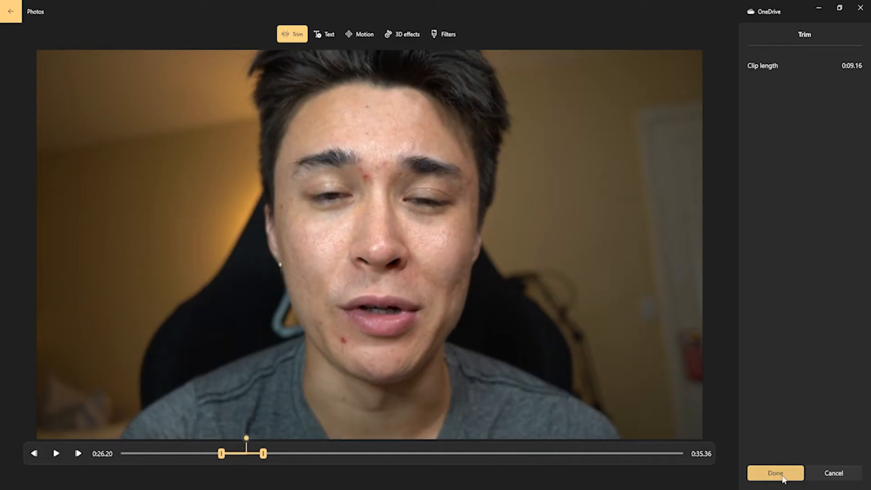
pyautogui.moveTo(241, 458); pyautogui.dragTo(265, 458)
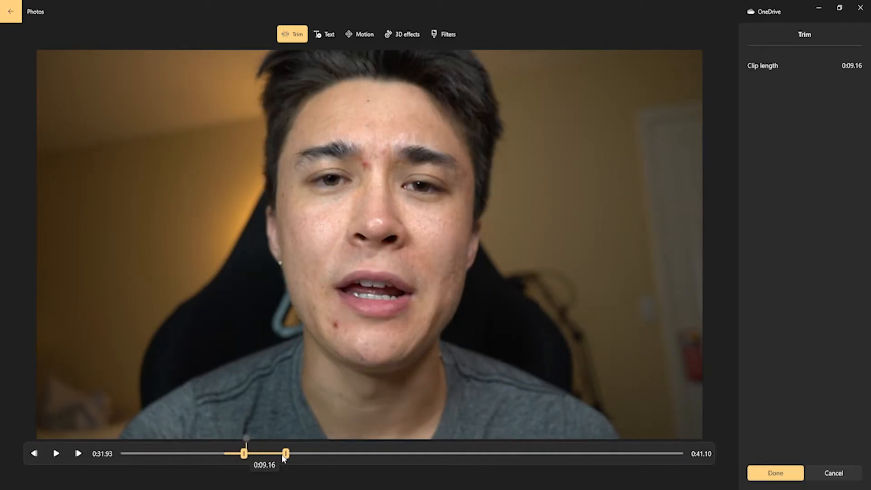
pyautogui.click(783, 474)
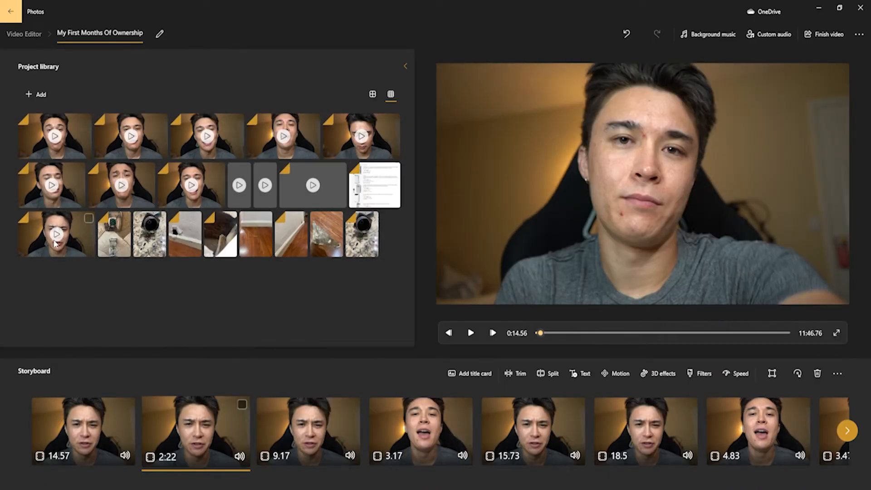
# Step: Insert another full copy of the third-row library video as the third storyboard clip
pyautogui.click(66, 244)
pyautogui.moveTo(78, 230); pyautogui.dragTo(329, 433)
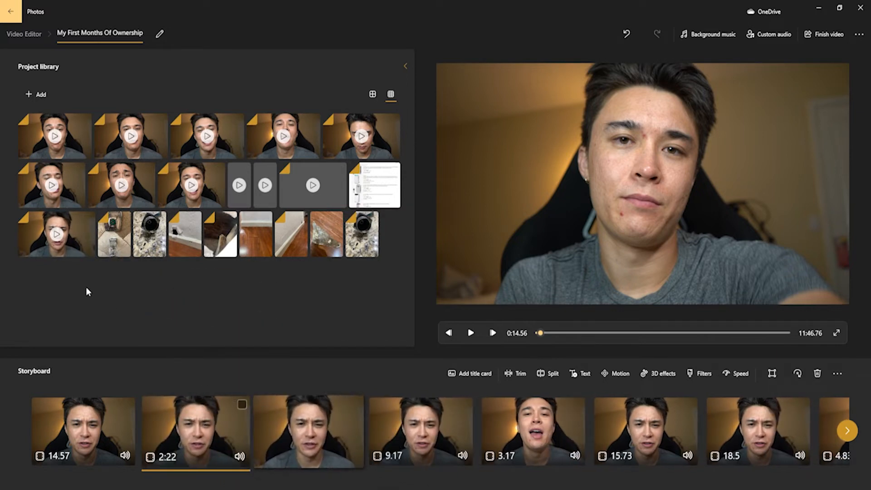
# Step: Try trimming away the beginning of the third storyboard clip and discard the change
pyautogui.click(516, 372)
pyautogui.moveTo(119, 439); pyautogui.dragTo(406, 449)
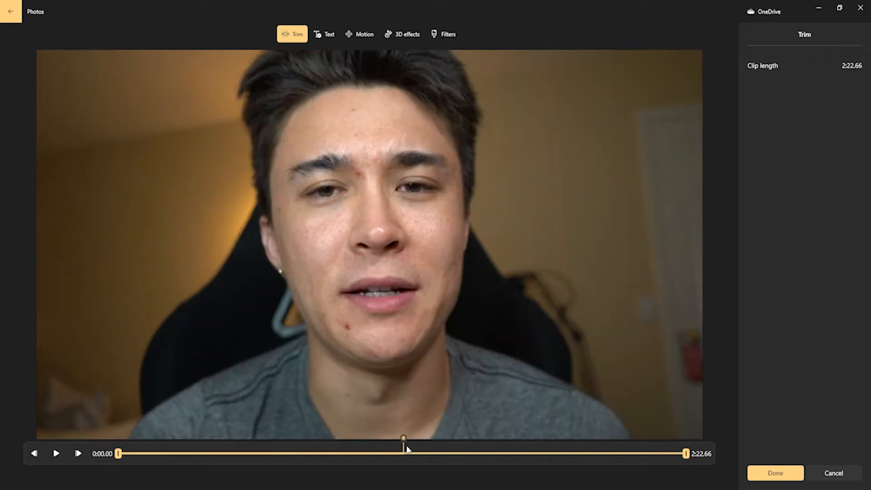
pyautogui.moveTo(118, 453); pyautogui.dragTo(378, 454)
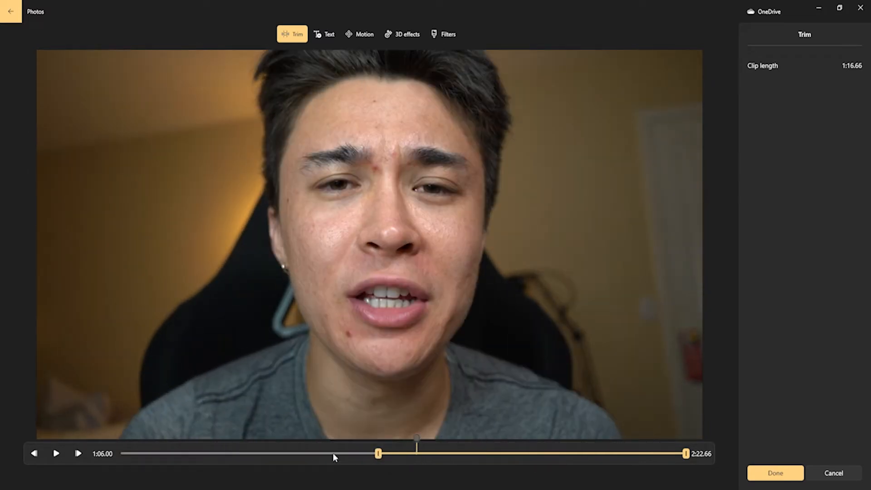
pyautogui.click(833, 473)
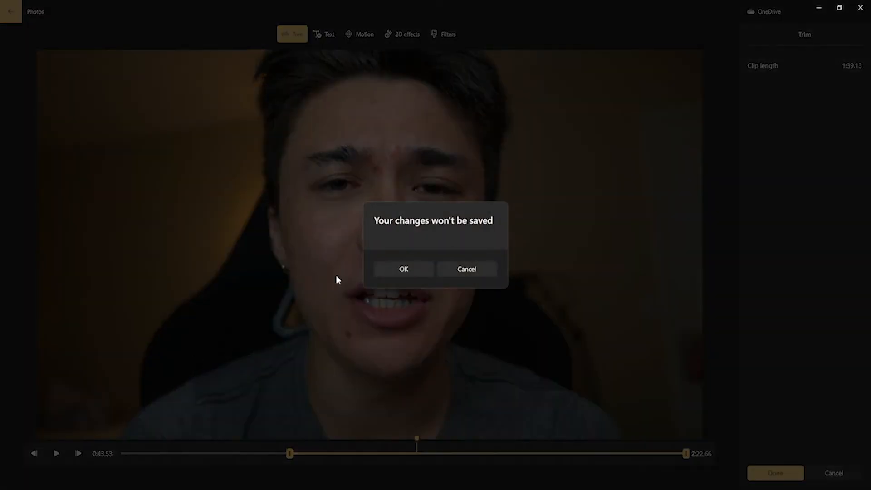
pyautogui.click(408, 270)
# Step: Insert another copy of the third-row library video at the start of the storyboard and split it at 0:16.33
pyautogui.moveTo(48, 243); pyautogui.dragTo(40, 431)
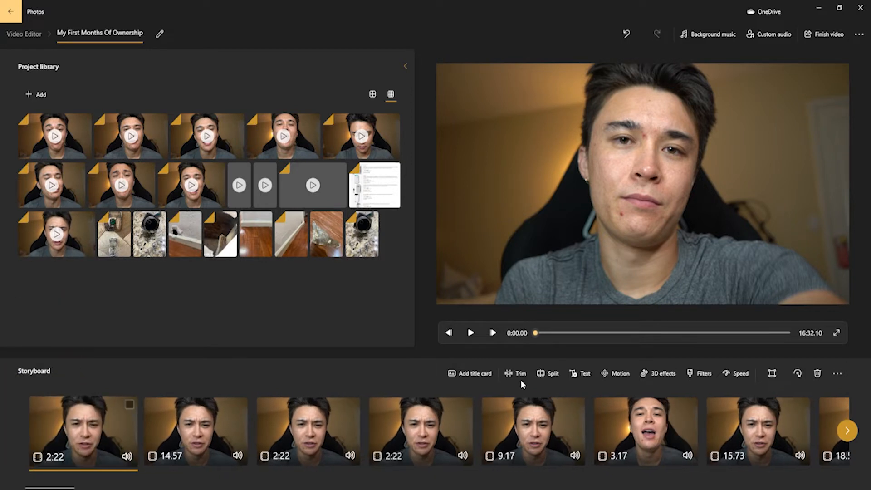
pyautogui.click(550, 373)
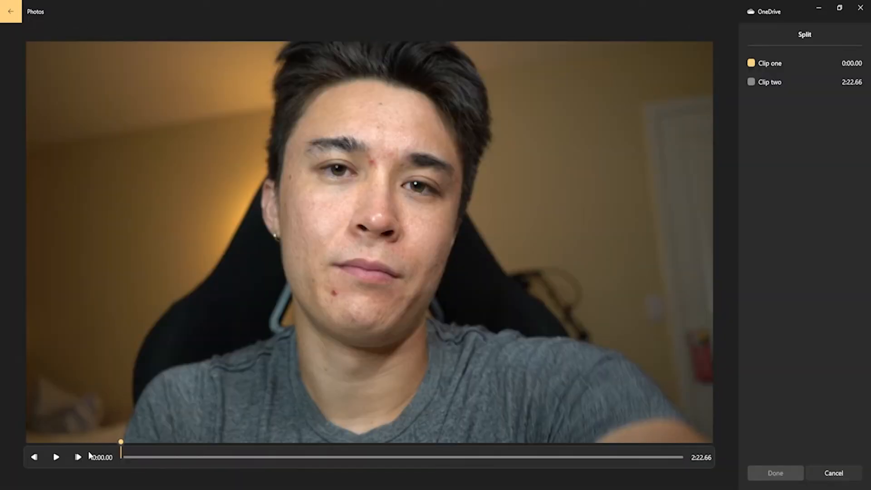
pyautogui.moveTo(124, 443); pyautogui.dragTo(127, 443)
pyautogui.click(301, 456)
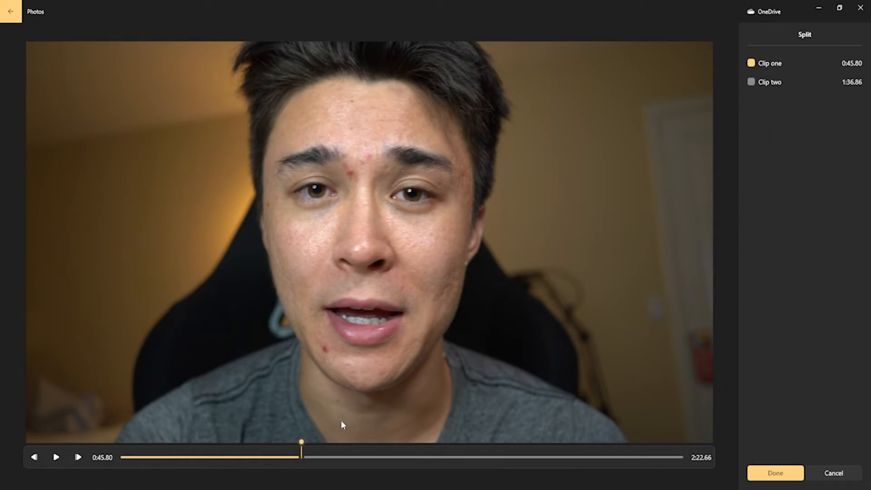
pyautogui.click(180, 456)
pyautogui.click(154, 456)
pyautogui.click(185, 456)
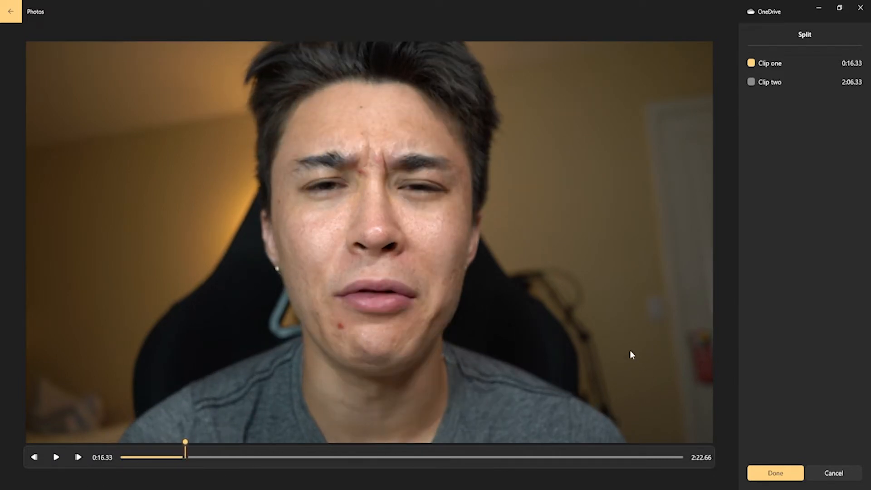
pyautogui.click(767, 475)
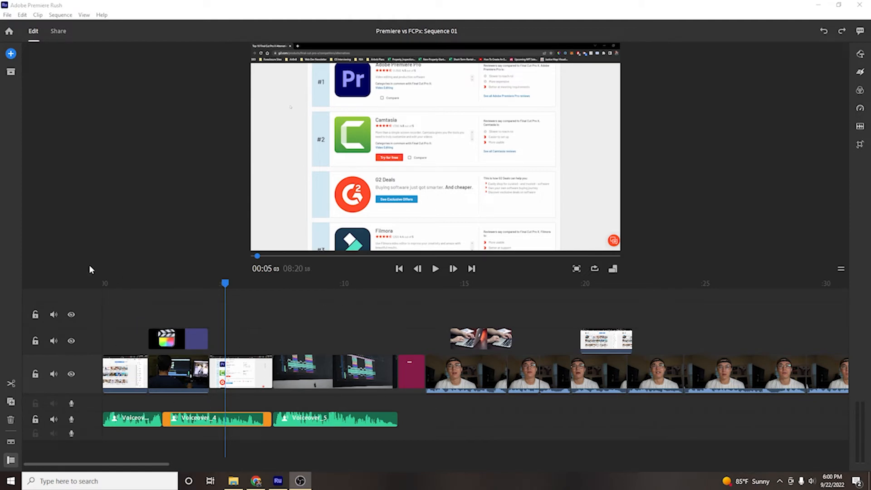
# Step: Switch to Adobe Premiere Rush, select the Adobe Premiere SVG among the Desktop media and close the media browser without adding it
pyautogui.click(10, 54)
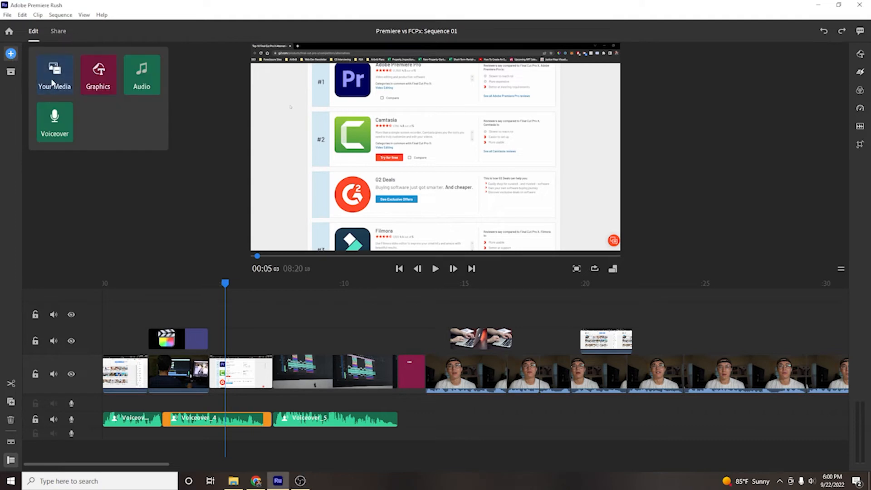
pyautogui.click(56, 87)
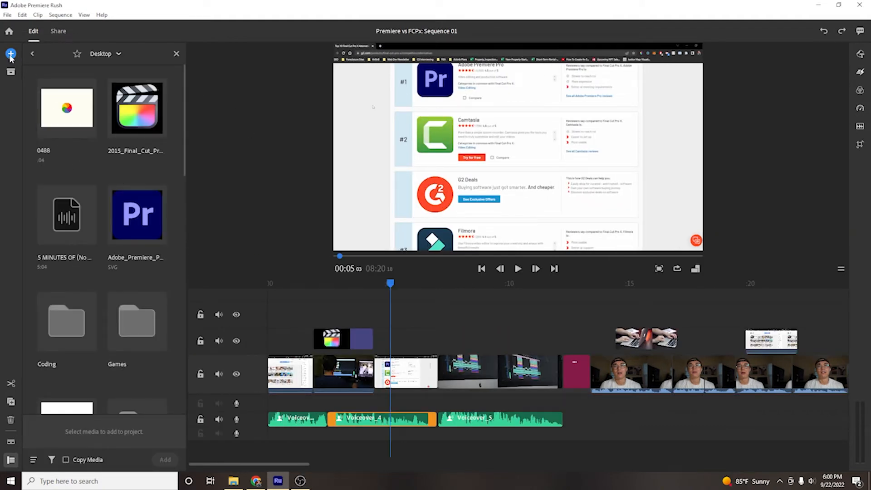
pyautogui.click(136, 220)
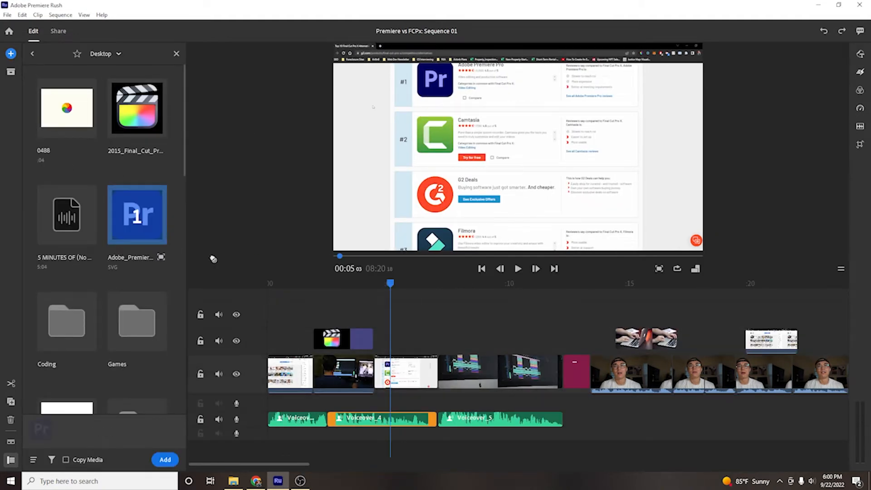
pyautogui.click(176, 54)
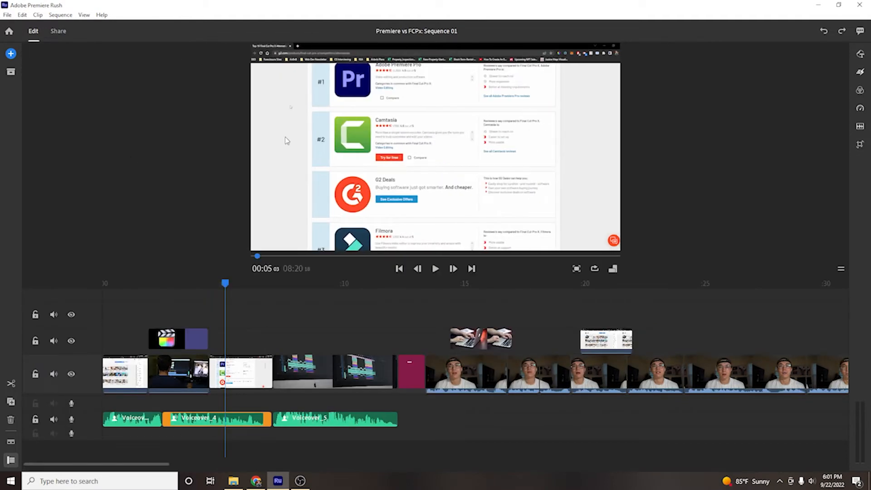
# Step: Return the playhead to the start of the sequence and preview several points in the opening clips
pyautogui.moveTo(282, 255); pyautogui.dragTo(245, 257)
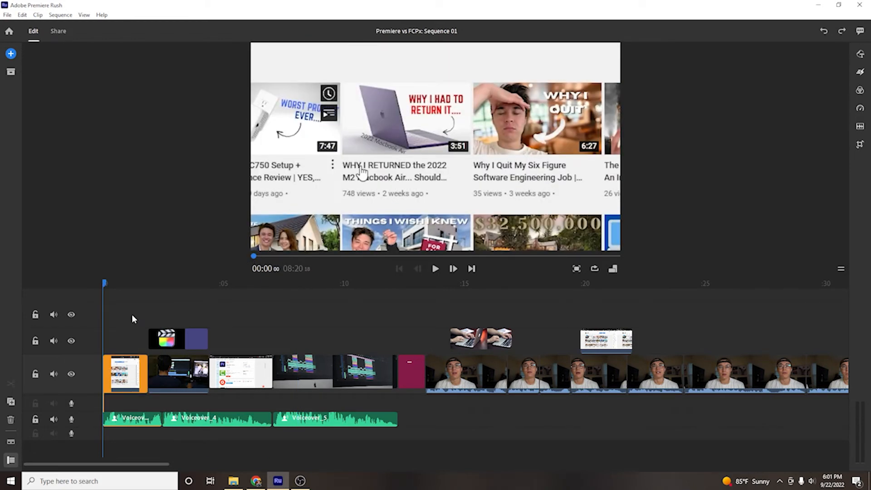
pyautogui.hscroll(2, 336, 349)
pyautogui.hscroll(-2, 331, 349)
pyautogui.click(145, 285)
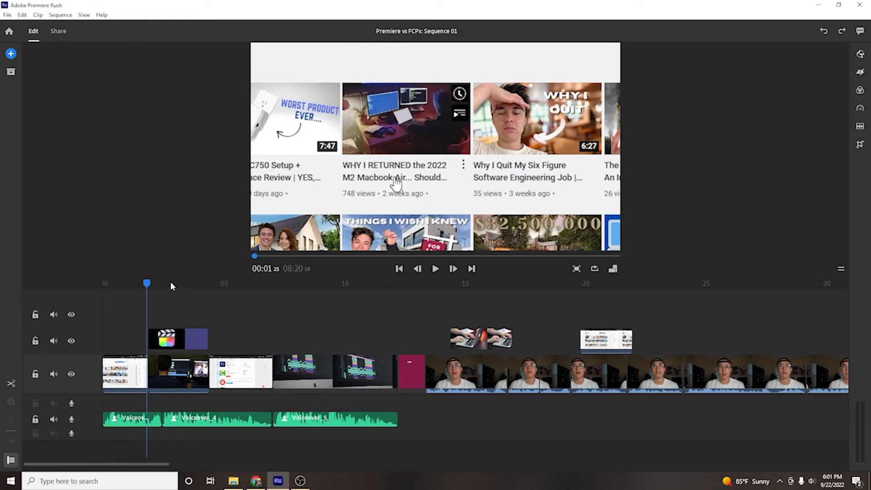
pyautogui.click(199, 284)
pyautogui.click(126, 282)
# Step: Select the first timeline clip and examine the effects, including Auto Reframe, and the advanced audio options such as Reduce background noise
pyautogui.click(117, 371)
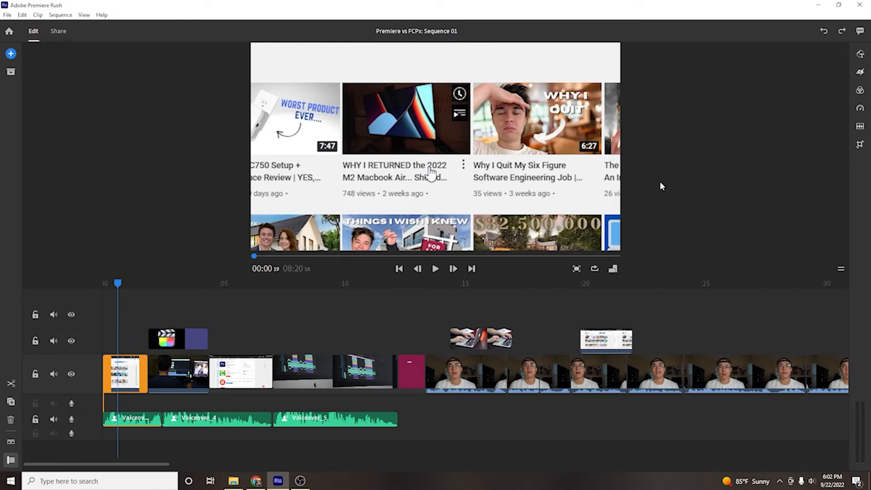
pyautogui.click(860, 54)
pyautogui.click(859, 72)
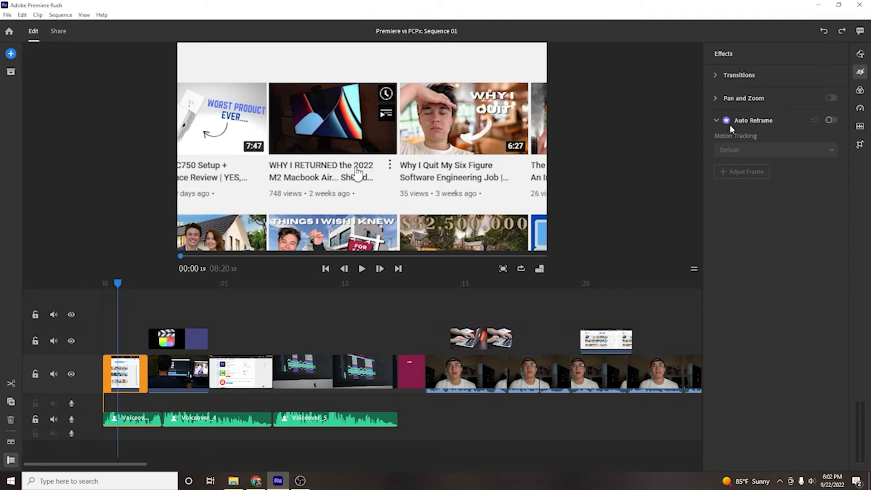
pyautogui.moveTo(728, 128)
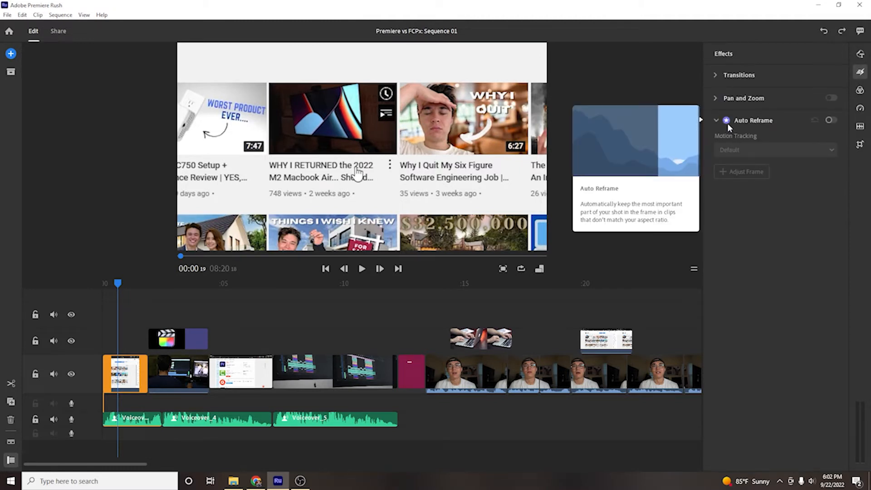
pyautogui.click(860, 90)
pyautogui.scroll(-1, 817, 122)
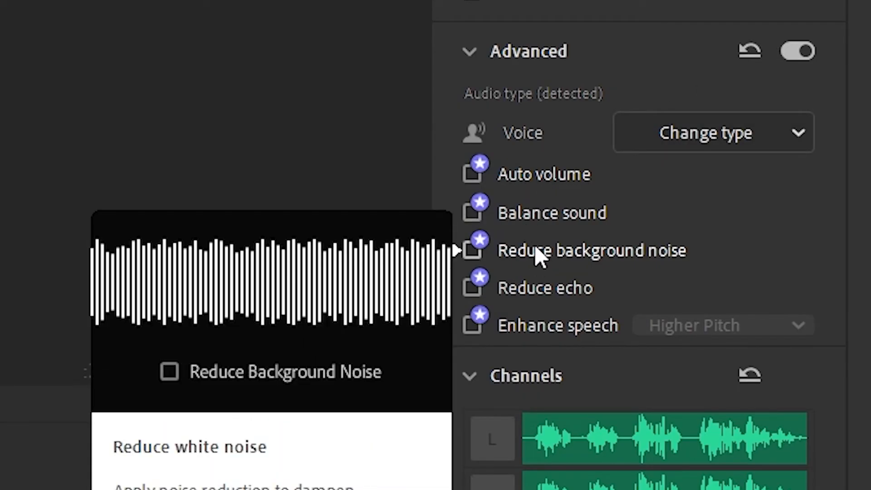
pyautogui.moveTo(536, 228)
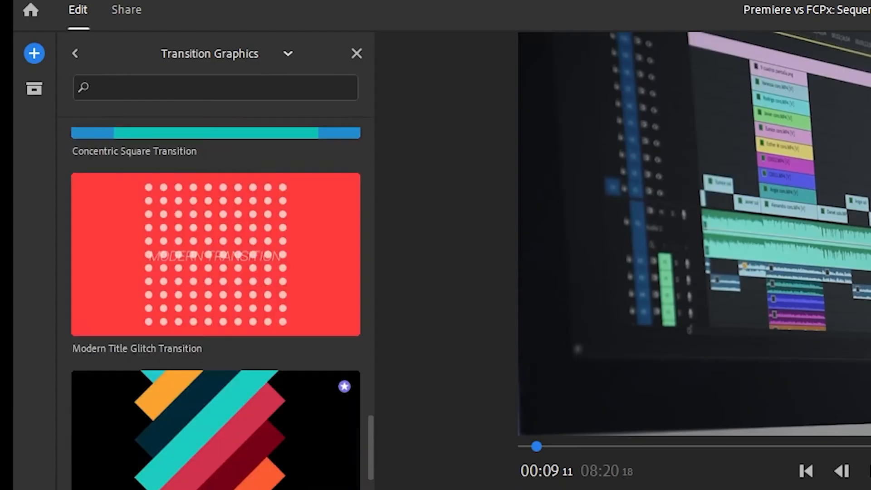
pyautogui.scroll(10, 218, 412)
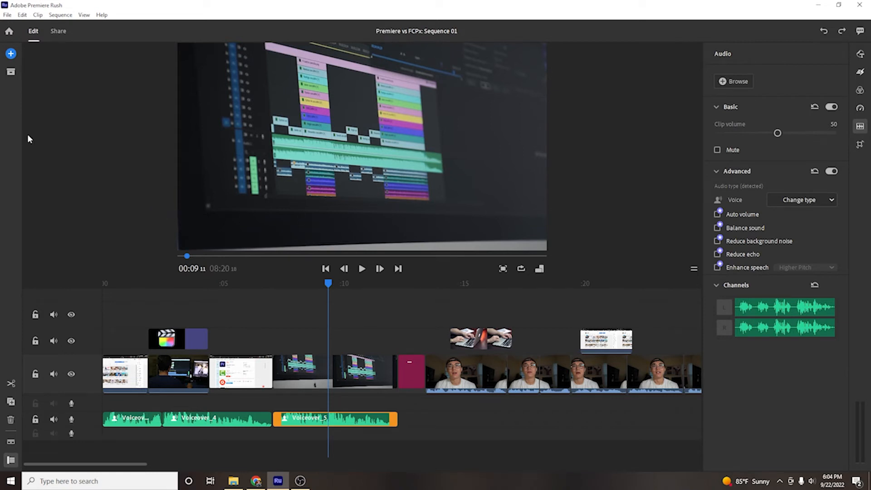
# Step: Scrub the playhead across the opening clips to 00:04:25, over the third clip
pyautogui.click(126, 302)
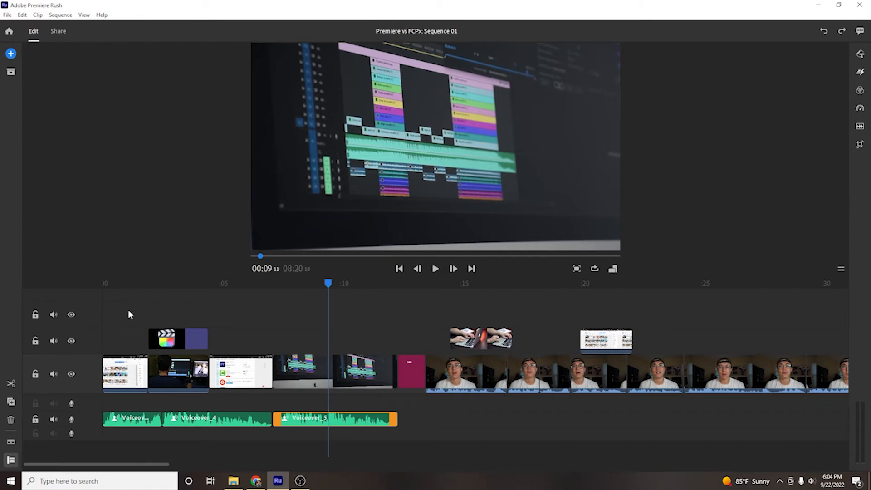
pyautogui.click(135, 284)
pyautogui.moveTo(137, 283); pyautogui.dragTo(218, 283)
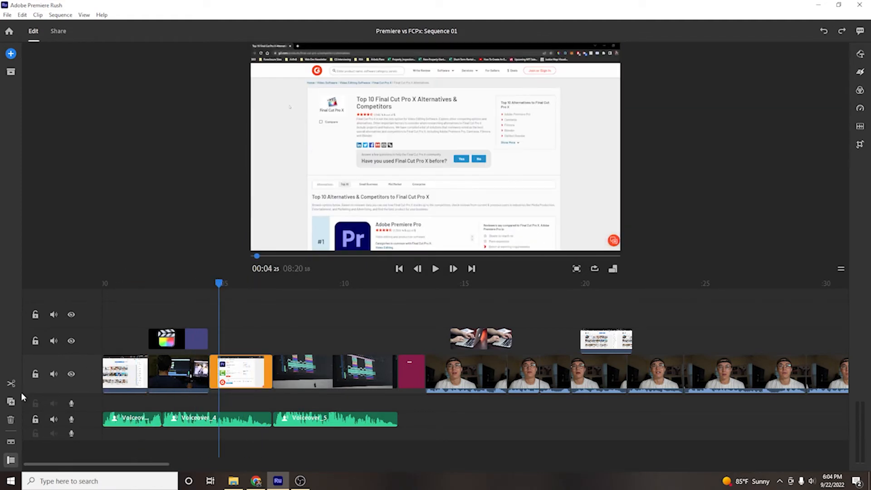
# Step: Toggle the expanded audio display, leave the waveforms expanded and look along the talking-head clips on the timeline
pyautogui.click(11, 442)
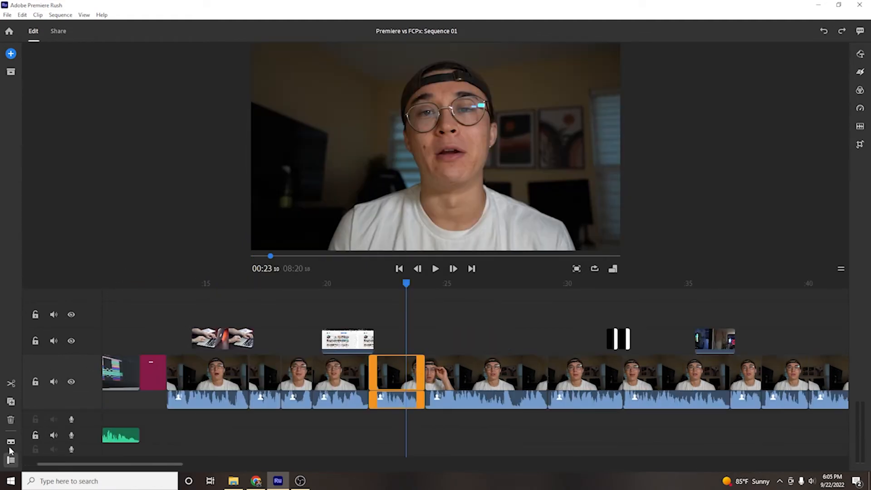
pyautogui.click(11, 442)
pyautogui.click(11, 442)
pyautogui.click(11, 442)
pyautogui.click(11, 442)
pyautogui.hscroll(6, 436, 371)
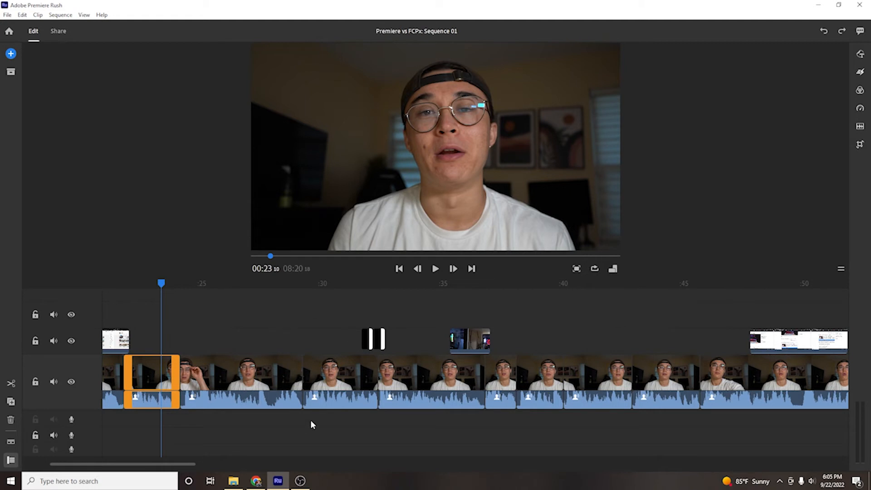
pyautogui.hscroll(-12, 312, 420)
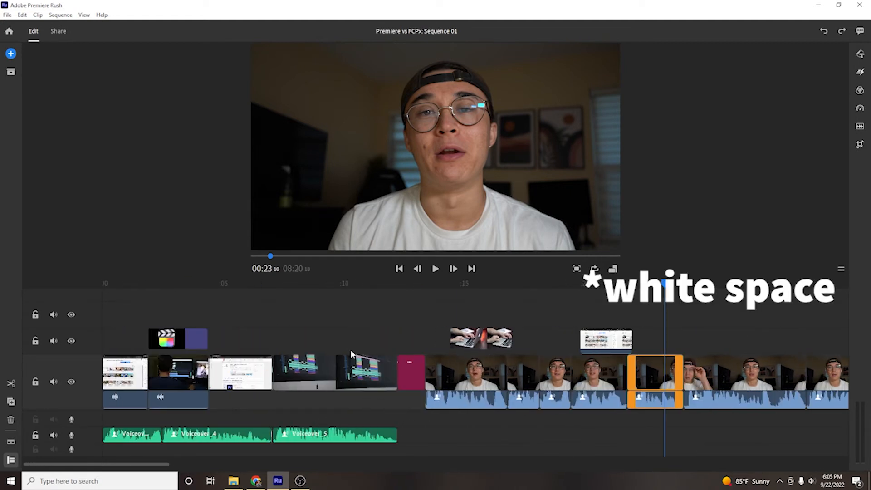
# Step: Split the loose talking-head clip near the end of the sequence at 08:25:04 and at two more points around 08:27
pyautogui.hscroll(6, 350, 420)
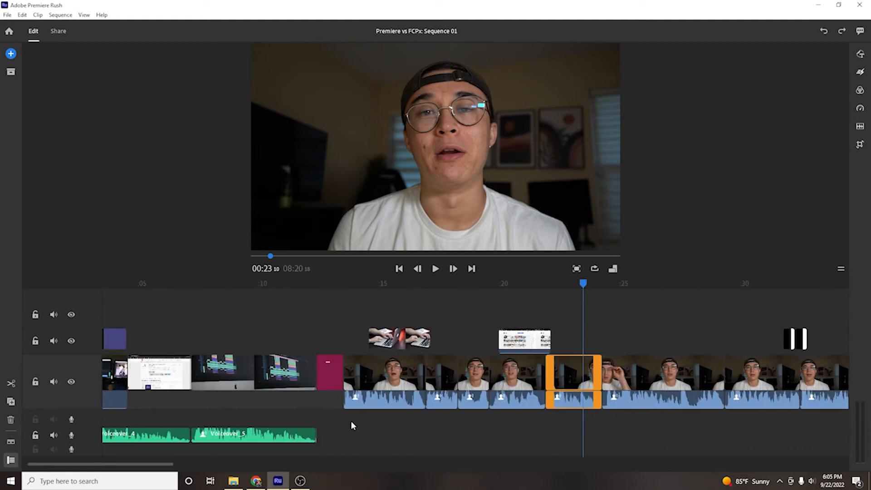
pyautogui.moveTo(174, 467); pyautogui.dragTo(456, 462)
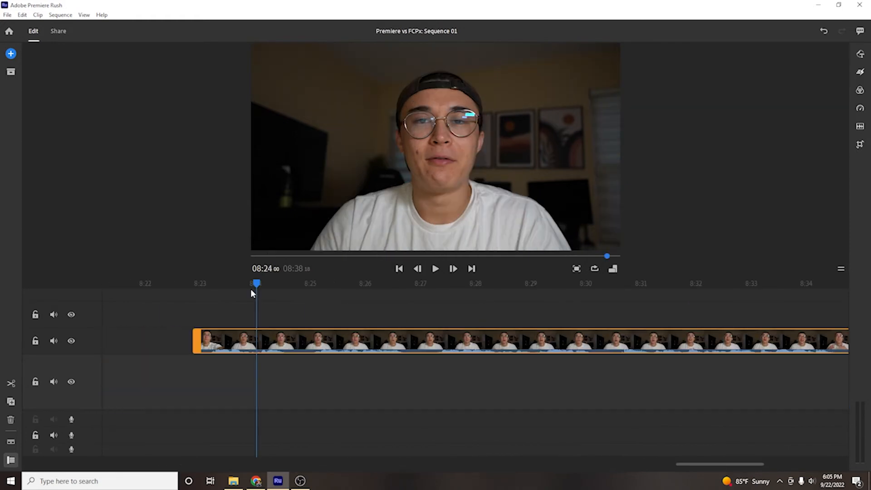
pyautogui.scroll(-1, 327, 361)
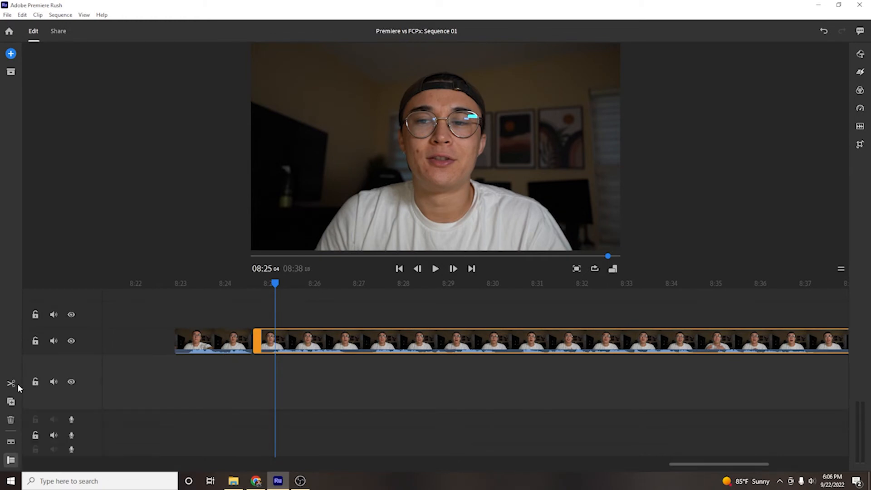
pyautogui.click(13, 385)
pyautogui.click(265, 345)
pyautogui.click(345, 306)
pyautogui.click(346, 340)
pyautogui.hotkey('ctrl', 'k')
pyautogui.moveTo(346, 285); pyautogui.dragTo(372, 285)
pyautogui.hotkey('ctrl', 'k')
# Step: Delete the two short pieces cut from the talking-head clip, around 08:25 and 08:27
pyautogui.click(364, 340)
pyautogui.keyDown('ctrl'); pyautogui.click(272, 347); pyautogui.keyUp('ctrl')
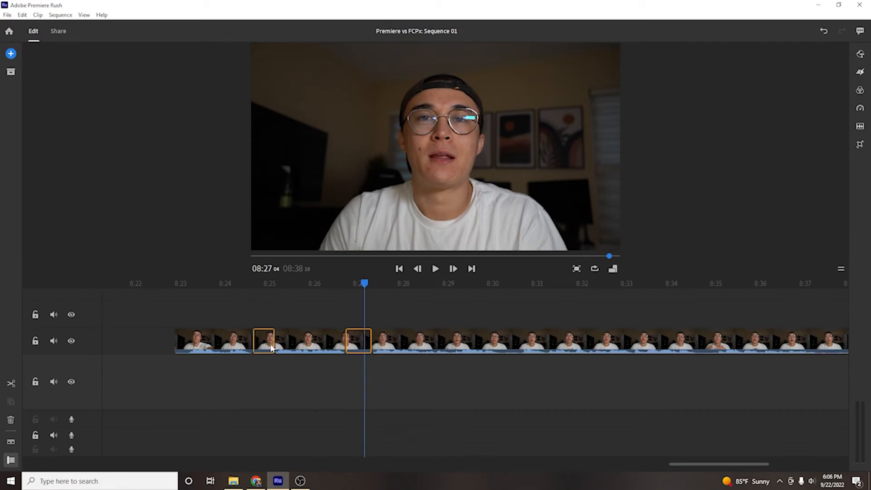
pyautogui.press('Delete')
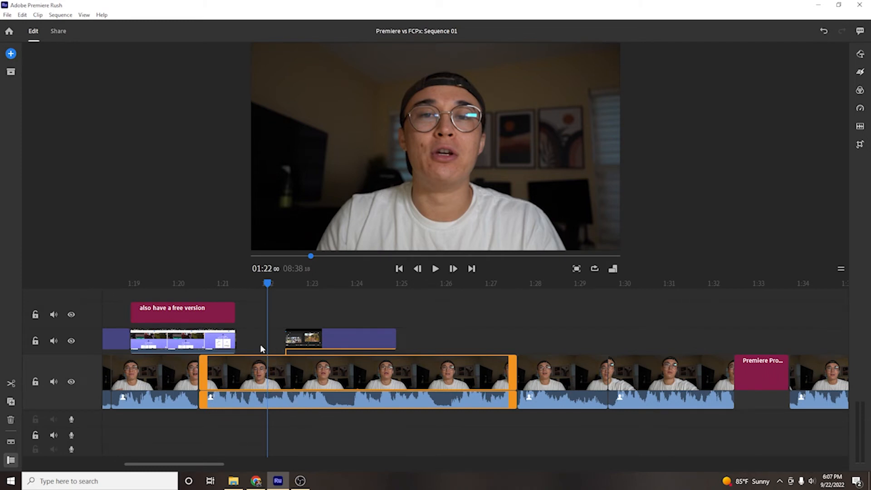
# Step: Move the playhead to 01:19:15 and examine the title and screen-recording clips stacked above the talking-head clips
pyautogui.hscroll(-5, 263, 347)
pyautogui.moveTo(433, 283); pyautogui.dragTo(319, 302)
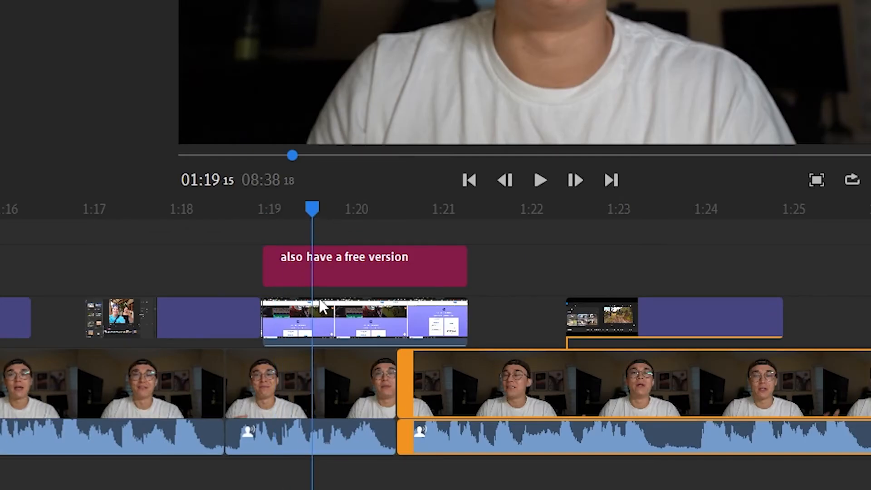
pyautogui.click(354, 271)
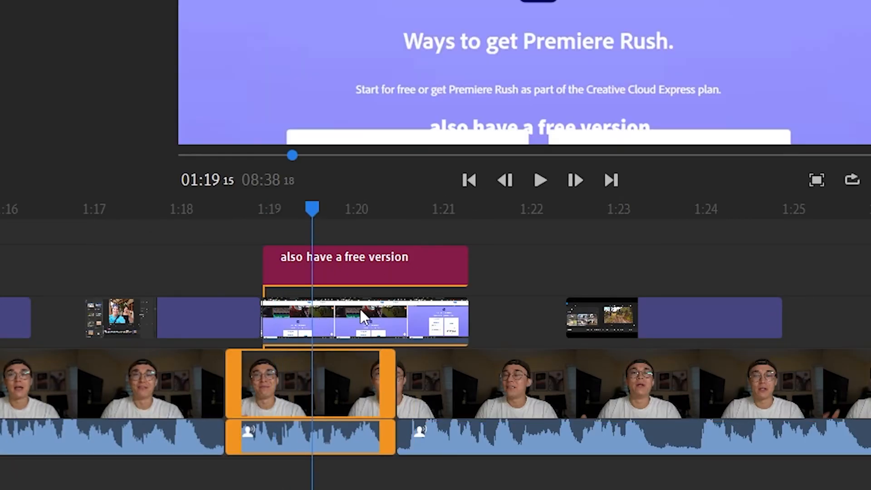
pyautogui.hscroll(3, 354, 336)
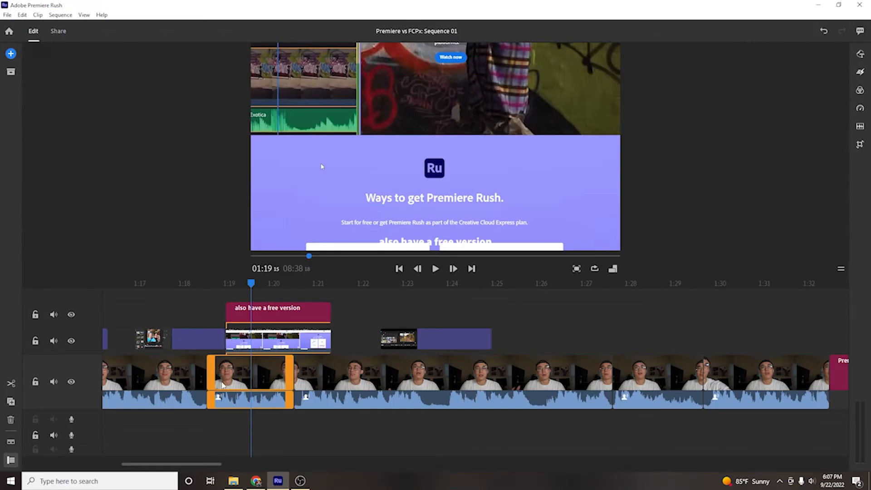
pyautogui.hscroll(3, 416, 390)
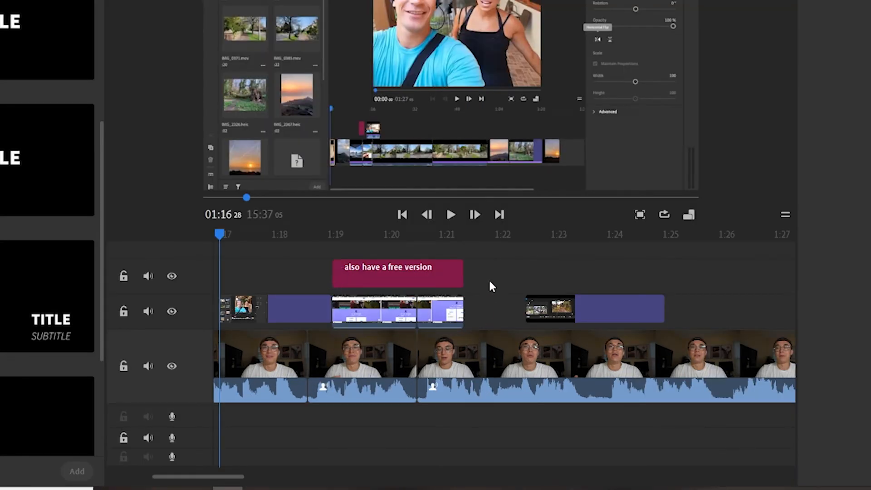
# Step: Try to split the main talking-head clip at 01:22:01 and move the "also have a free version" title into the cut
pyautogui.click(488, 349)
pyautogui.hscroll(2, 476, 313)
pyautogui.moveTo(376, 243); pyautogui.dragTo(392, 238)
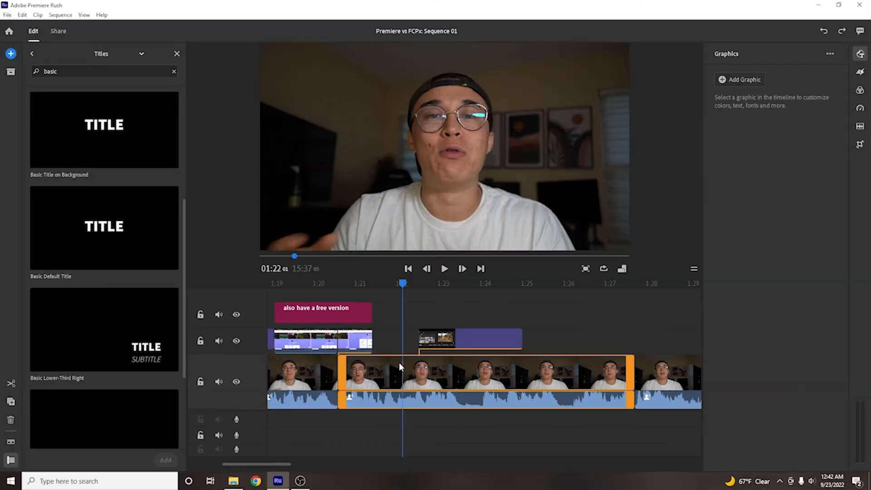
pyautogui.press('s')
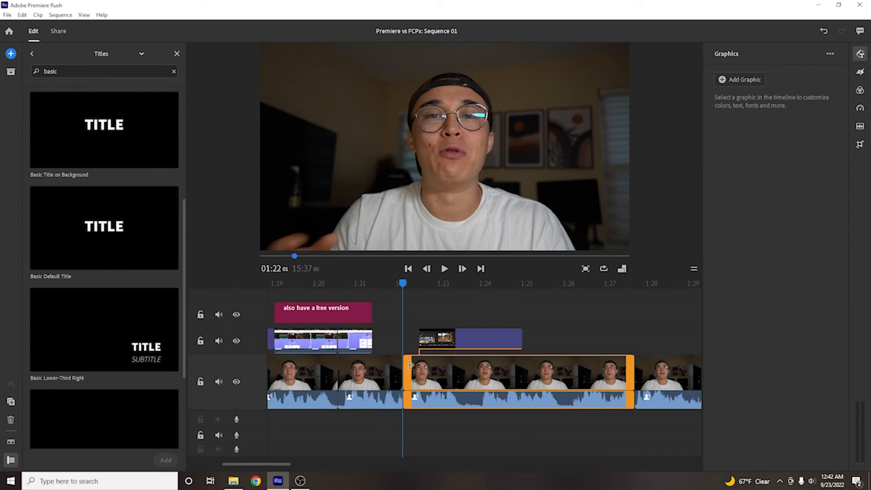
pyautogui.moveTo(339, 317); pyautogui.dragTo(415, 371)
pyautogui.hotkey('ctrl', 'z')
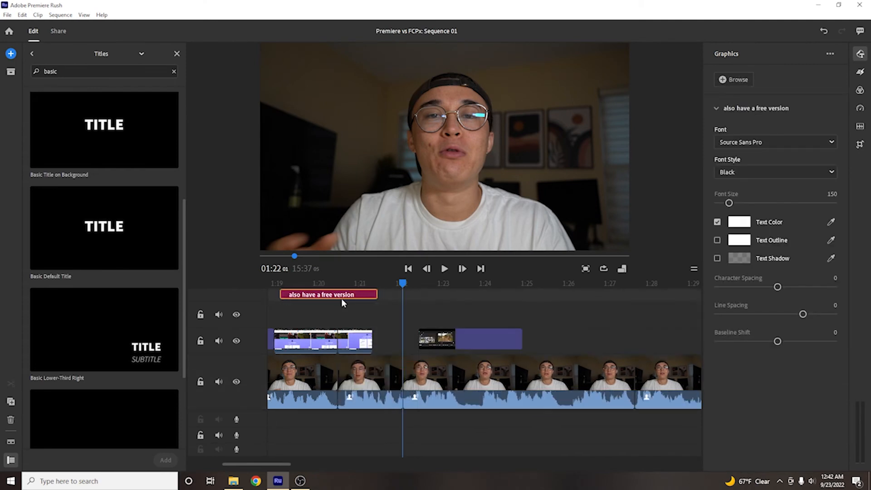
pyautogui.moveTo(424, 308); pyautogui.dragTo(461, 312)
pyautogui.hotkey('ctrl', 'z')
pyautogui.click(398, 316)
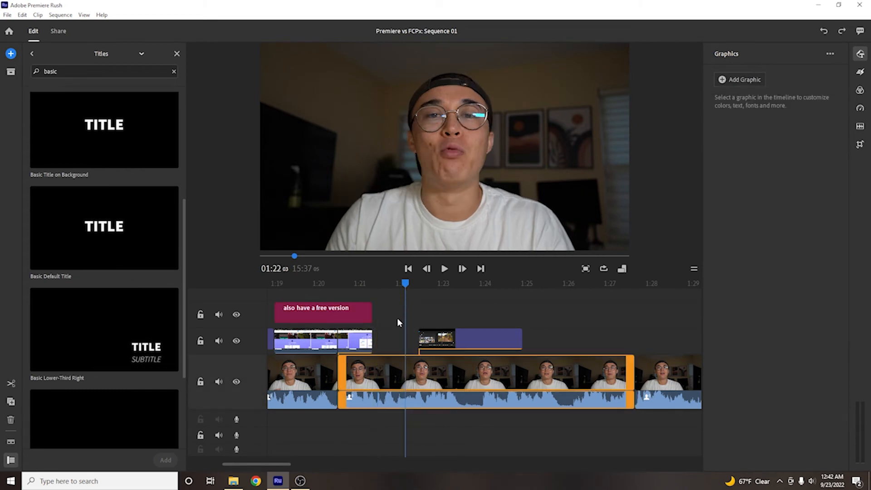
pyautogui.click(392, 299)
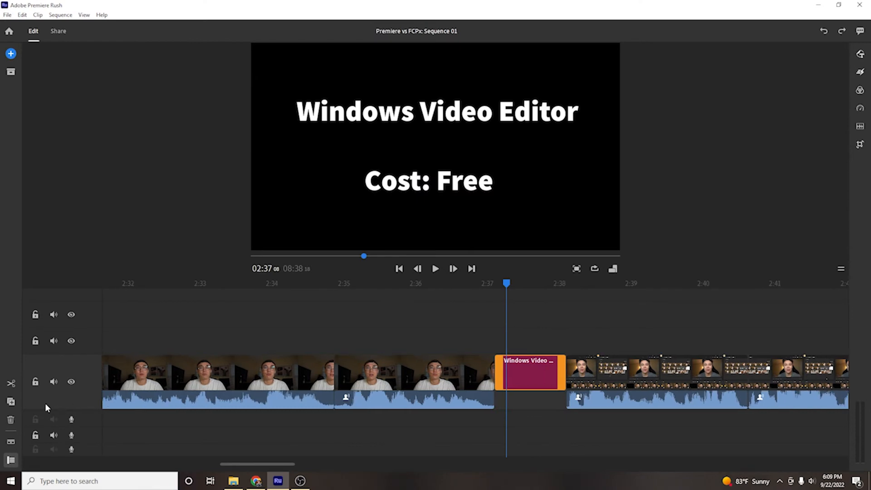
# Step: Duplicate the Windows Video Editor title on the main track and preview the clip following the copy at 02:39:27
pyautogui.click(10, 400)
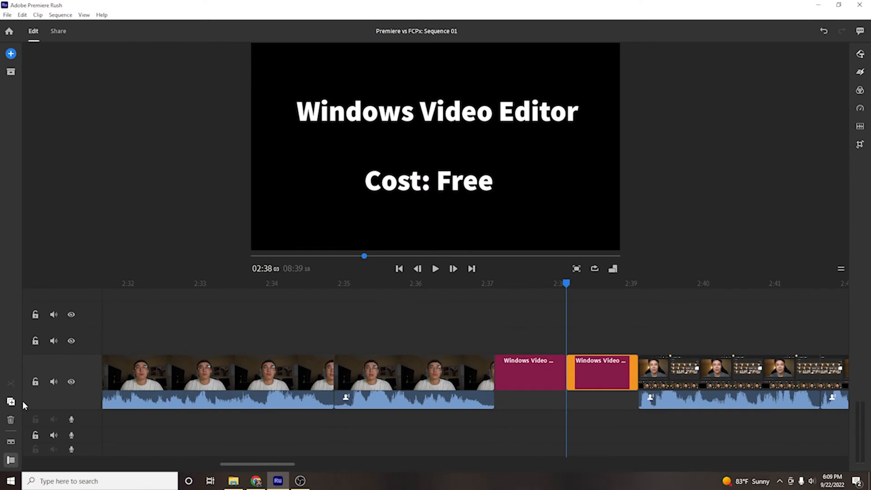
pyautogui.click(669, 378)
pyautogui.hscroll(3, 463, 437)
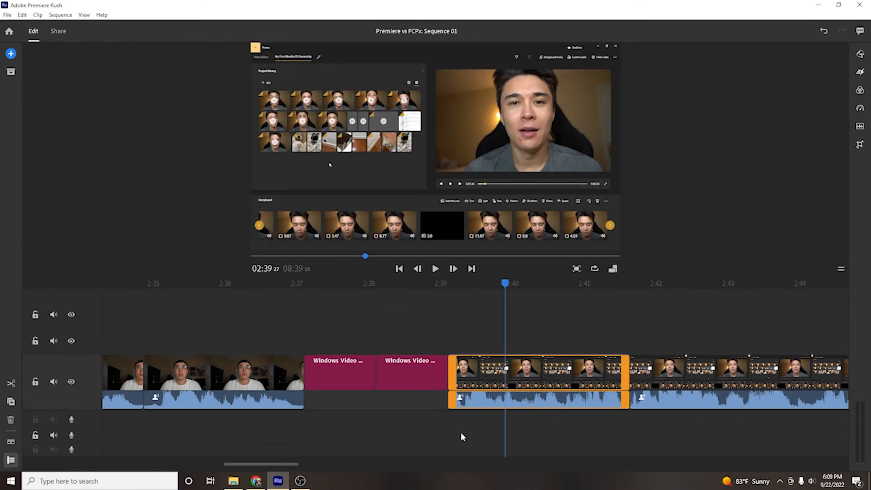
# Step: Move the duplicated Windows Video Editor title onto the track above at about 02:43 and delete it
pyautogui.click(412, 376)
pyautogui.moveTo(412, 377); pyautogui.dragTo(757, 344)
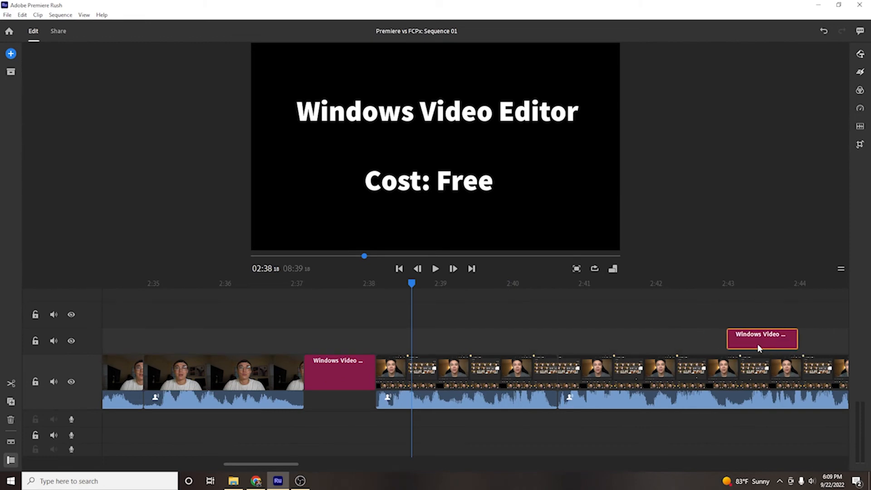
pyautogui.click(761, 337)
pyautogui.press('Delete')
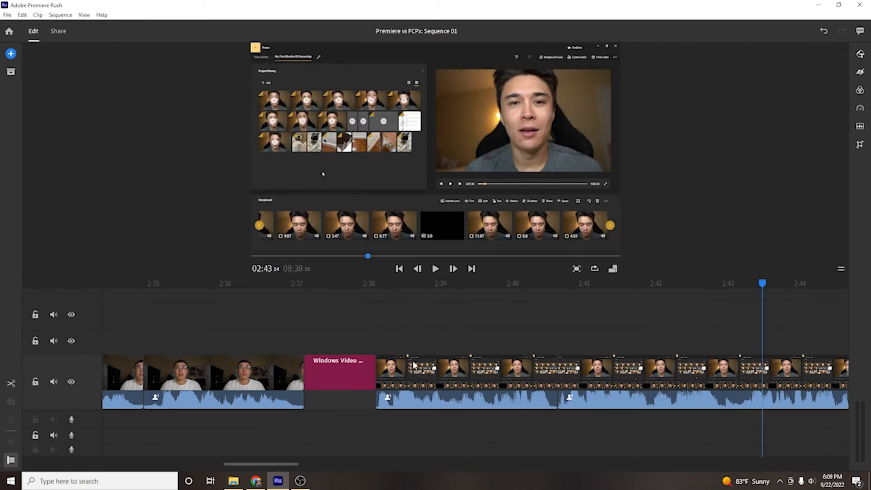
# Step: Look back along the timeline's talking-head and overlay clips as far as the BACKGROUND INFO title
pyautogui.hscroll(-3, 413, 376)
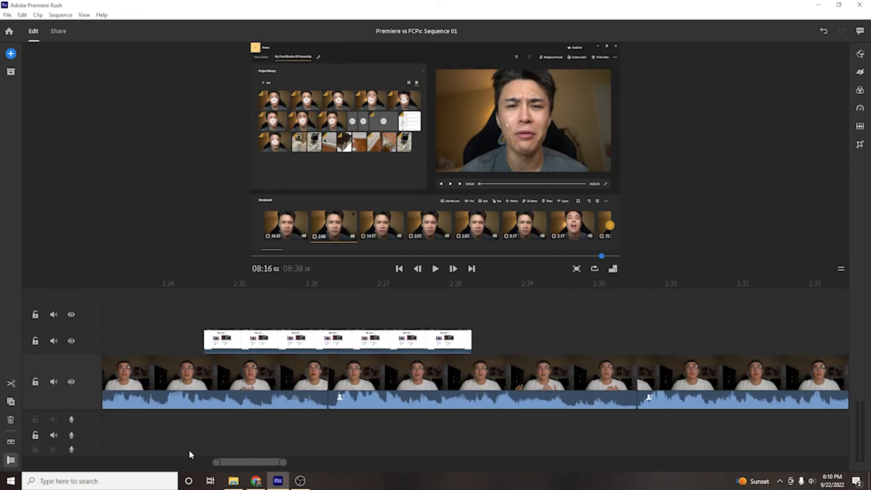
pyautogui.hscroll(-10, 189, 449)
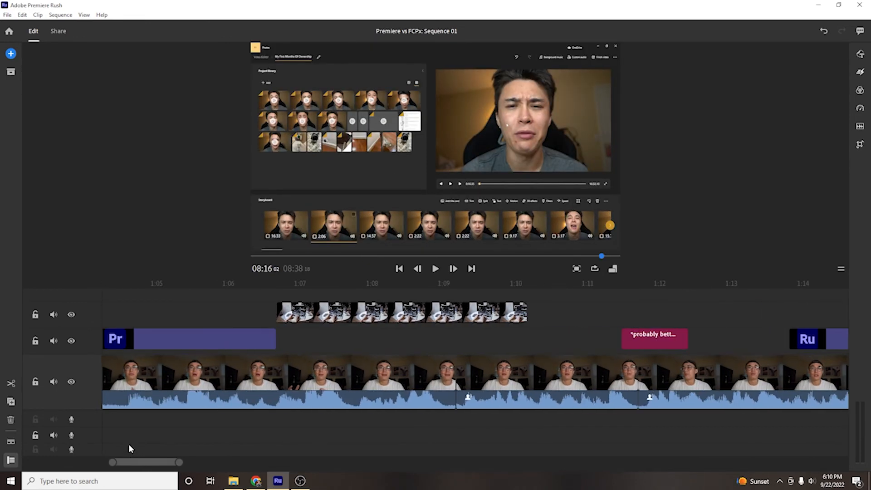
pyautogui.hscroll(-5, 161, 448)
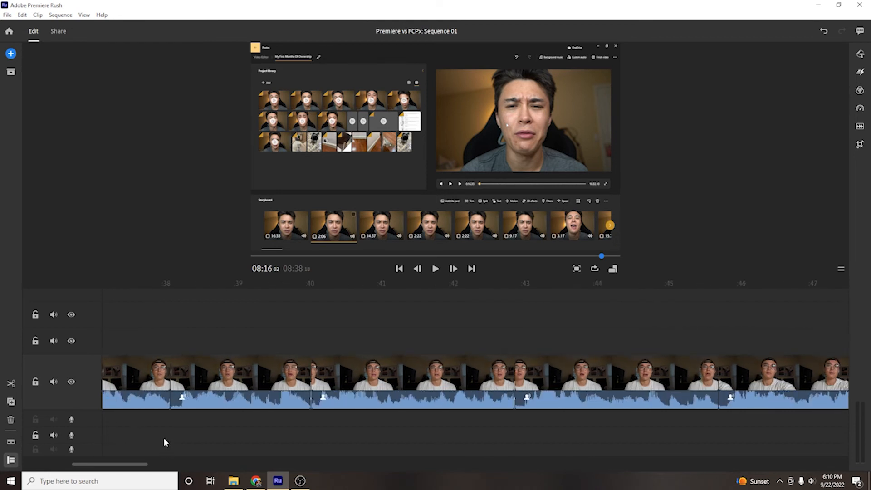
pyautogui.scroll(10, 167, 442)
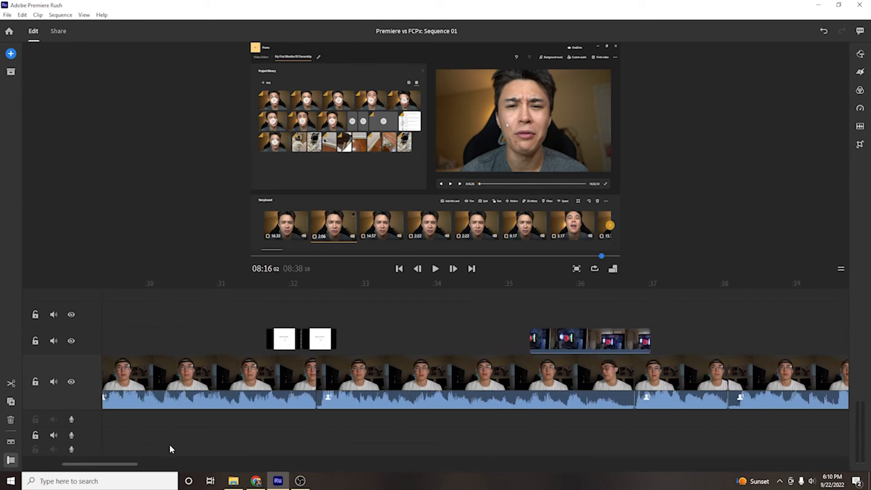
pyautogui.scroll(6, 172, 447)
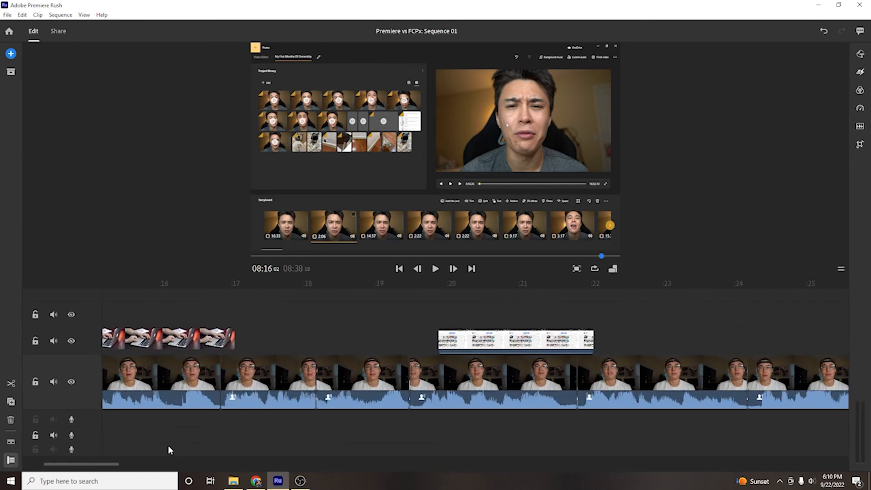
pyautogui.scroll(7, 157, 435)
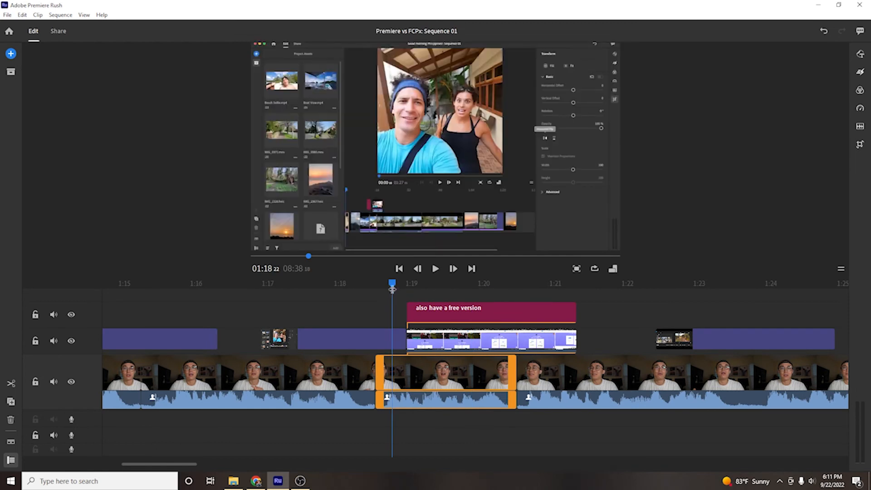
# Step: Try to split the screen-recording overlay clip under the "also have a free version" title just after 01:20:05, and undo the split
pyautogui.moveTo(390, 284); pyautogui.dragTo(494, 283)
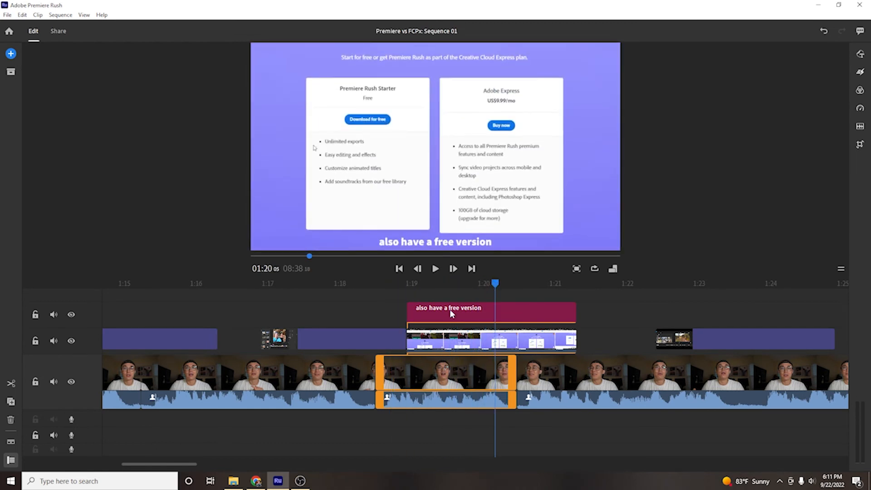
pyautogui.hscroll(5, 464, 311)
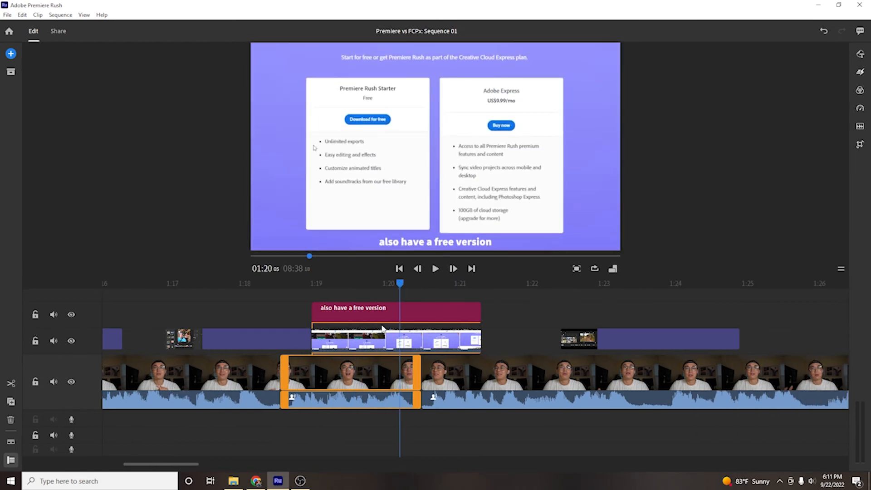
pyautogui.click(424, 352)
pyautogui.click(412, 339)
pyautogui.hotkey('ctrl', 'k')
pyautogui.hotkey('ctrl', 'z')
# Step: Split the screen-recording overlay clip in line with the main-track cut, and try moving its first part down onto the main track
pyautogui.click(422, 362)
pyautogui.click(418, 343)
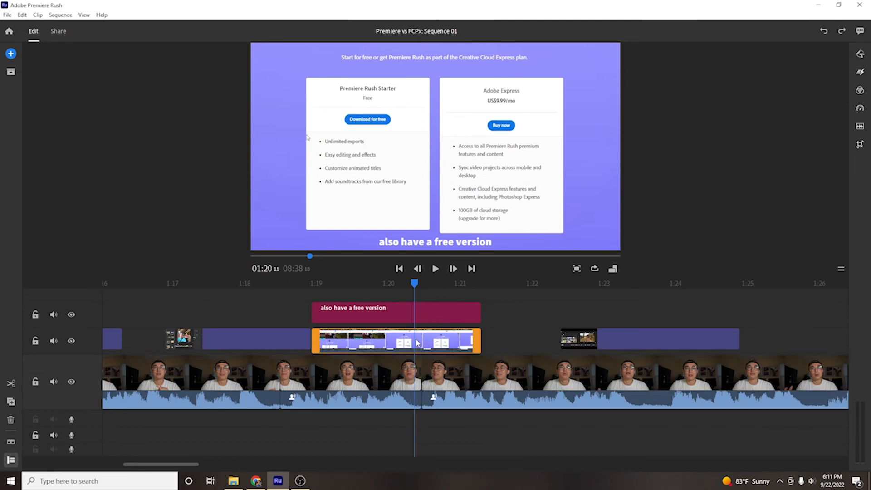
pyautogui.hotkey('ctrl', 'k')
pyautogui.moveTo(366, 341); pyautogui.dragTo(368, 362)
pyautogui.hotkey('ctrl', 'z')
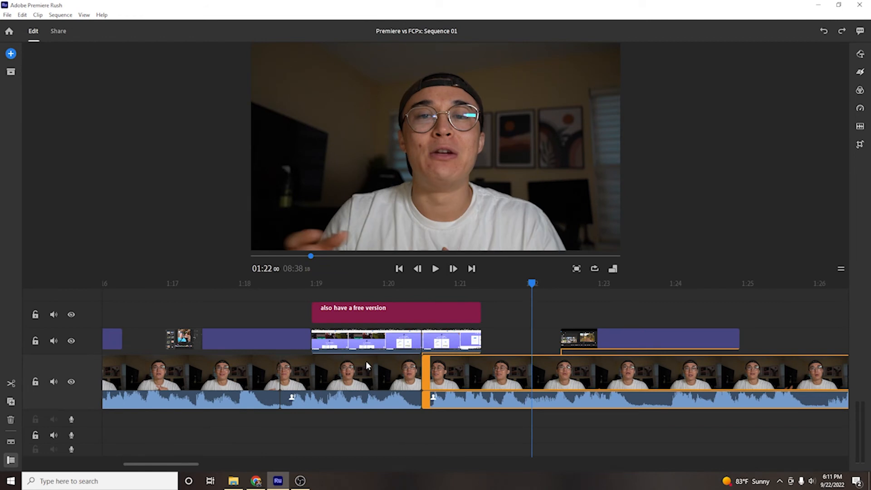
# Step: Select the "also have a free version" title and examine how it lines up with the overlay and main clips around 01:19
pyautogui.click(345, 317)
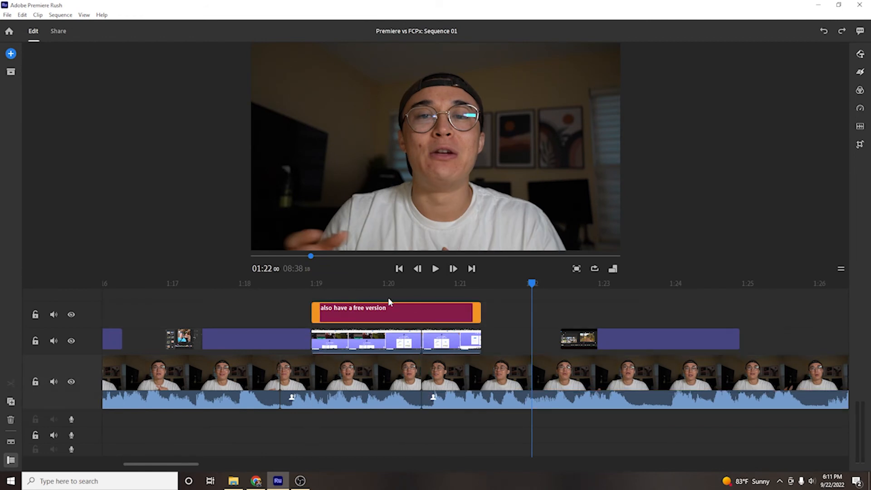
pyautogui.scroll(2, 227, 340)
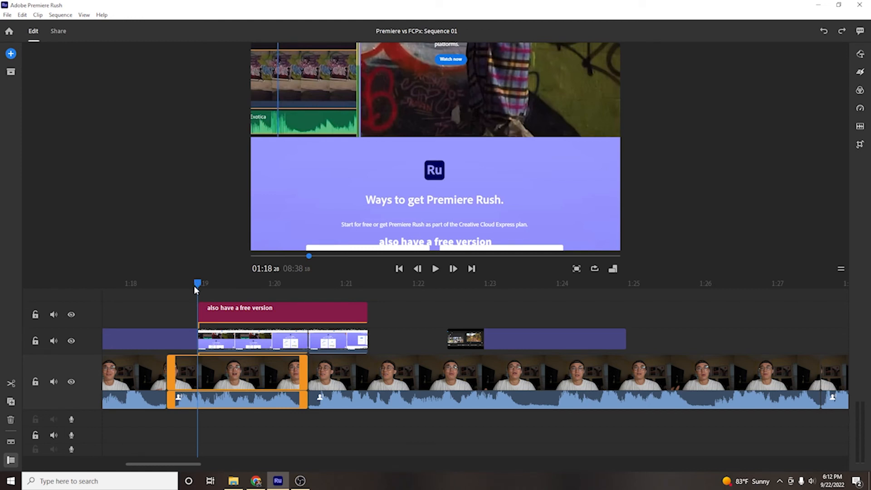
pyautogui.scroll(4, 194, 305)
pyautogui.scroll(-11, 199, 315)
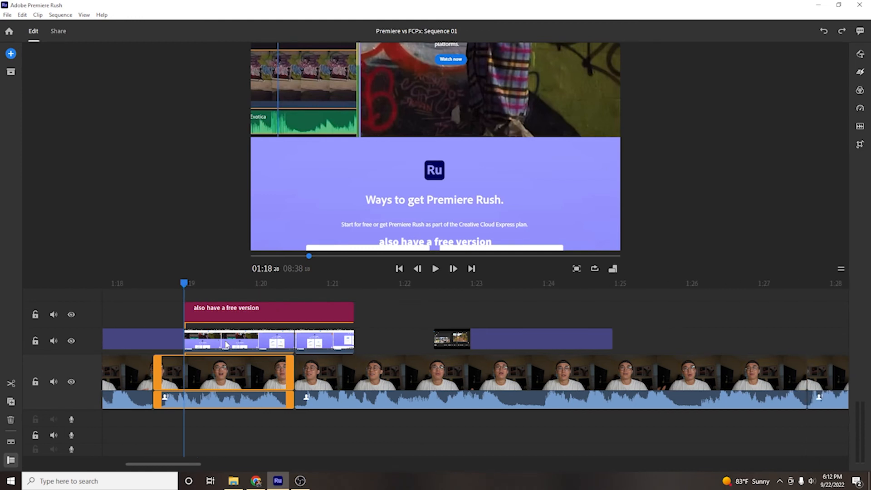
pyautogui.scroll(-14, 241, 356)
pyautogui.scroll(8, 279, 354)
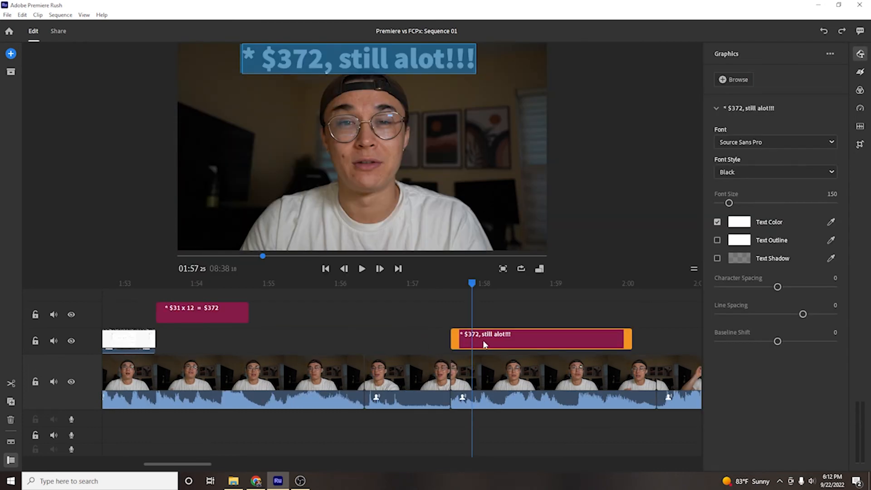
# Step: Preview the sequence from 01:57:06 to 01:57:25 around the "* $372, still alot!!!" title and select the title to view its text settings
pyautogui.click(427, 316)
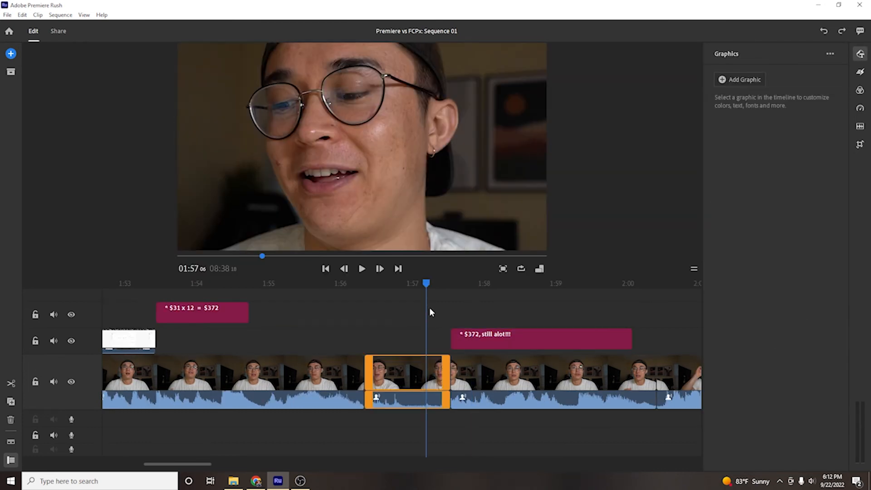
pyautogui.click(455, 290)
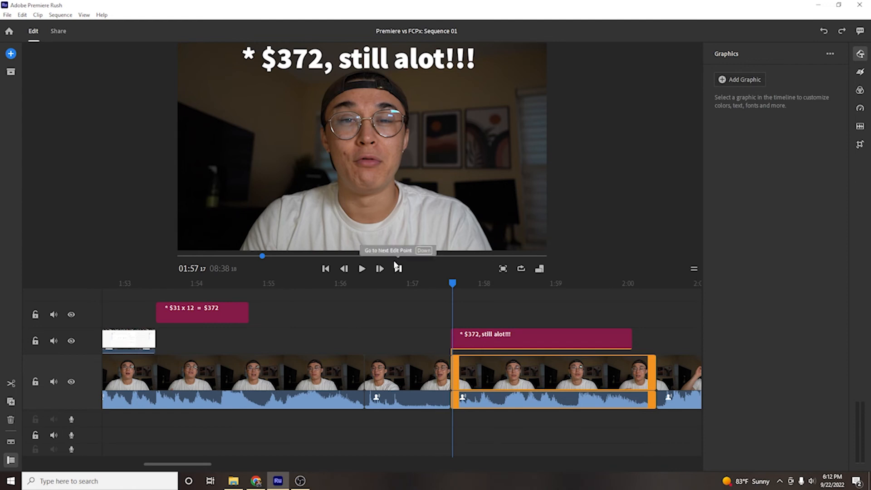
pyautogui.moveTo(454, 284); pyautogui.dragTo(471, 285)
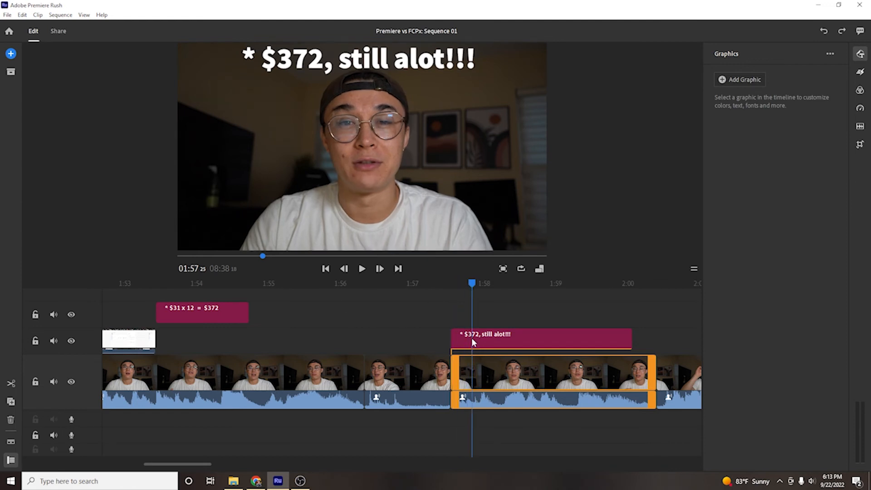
pyautogui.click(473, 336)
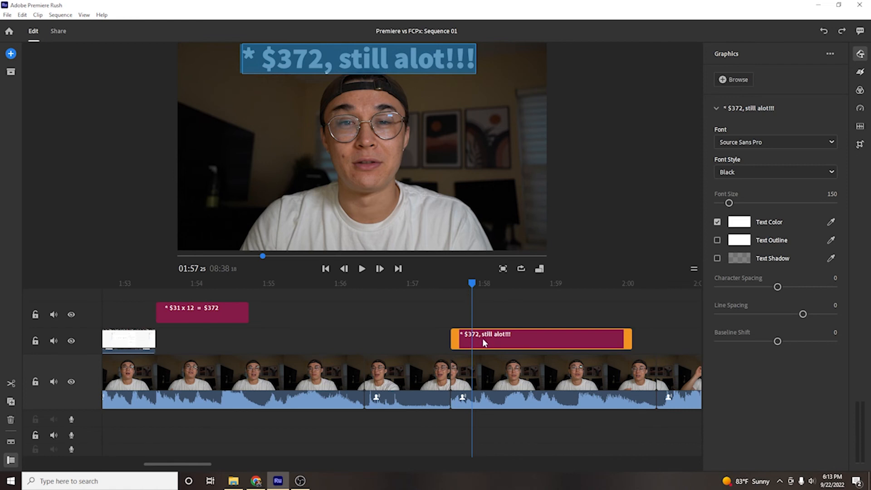
# Step: Try to delete the "* $372, still alot!!!" title and undo the removal of its text
pyautogui.press('BackSpace')
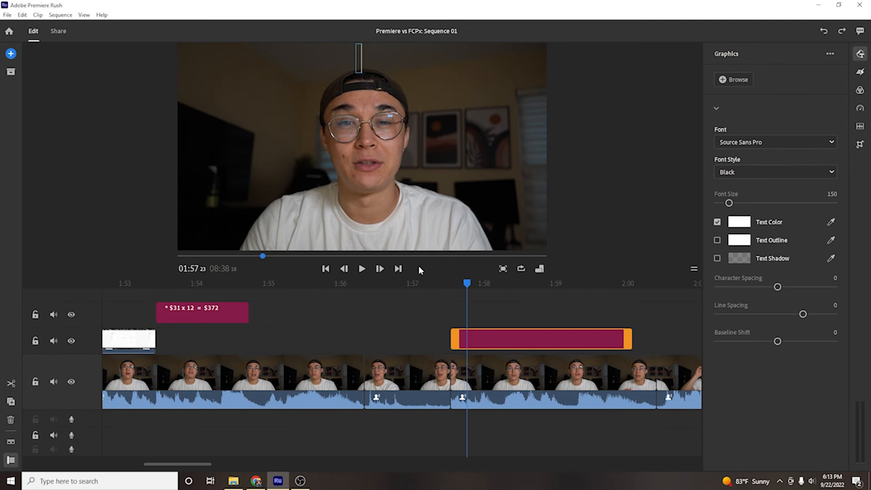
pyautogui.hotkey('ctrl', 'z')
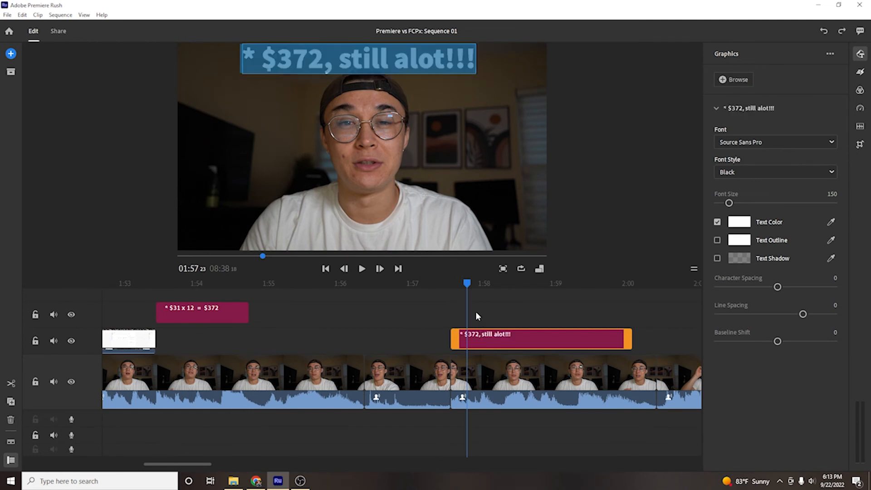
# Step: Examine the "* $372, still alot!!!" title and its alignment with the main-track clips from about 1:57 to 2:01
pyautogui.hscroll(1, 474, 308)
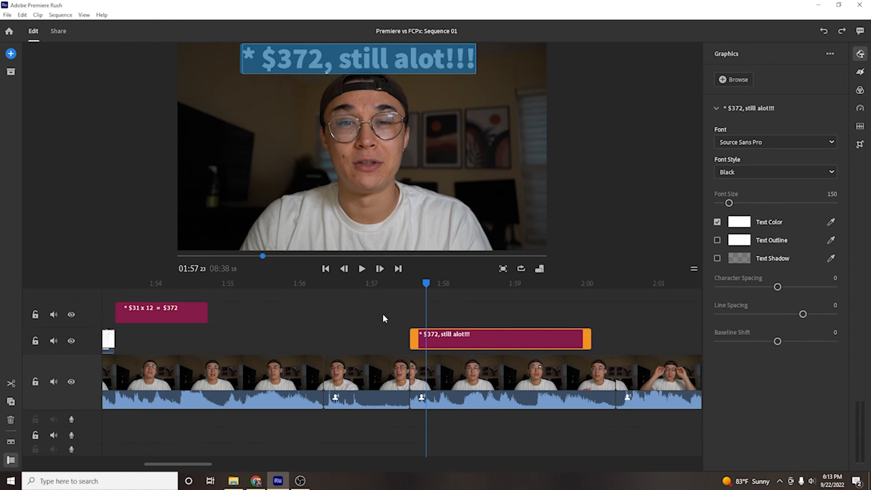
pyautogui.click(398, 291)
pyautogui.click(458, 291)
pyautogui.click(432, 331)
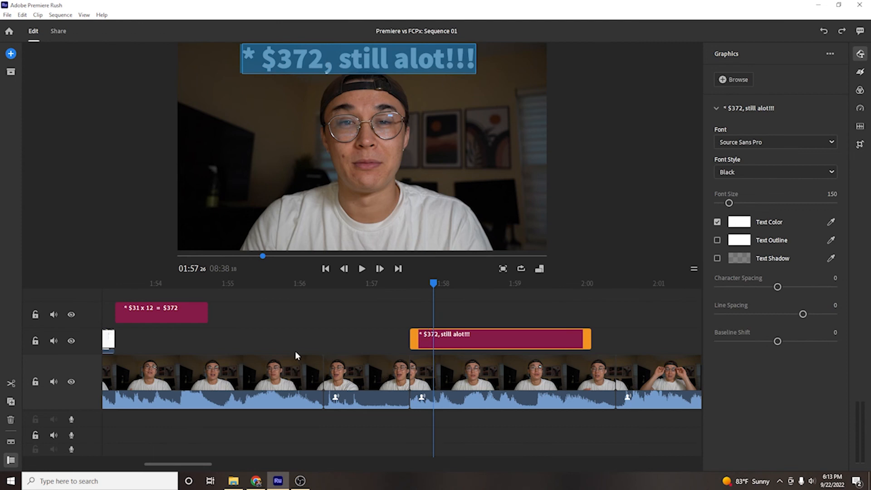
pyautogui.hscroll(-2, 297, 351)
pyautogui.hscroll(3, 301, 348)
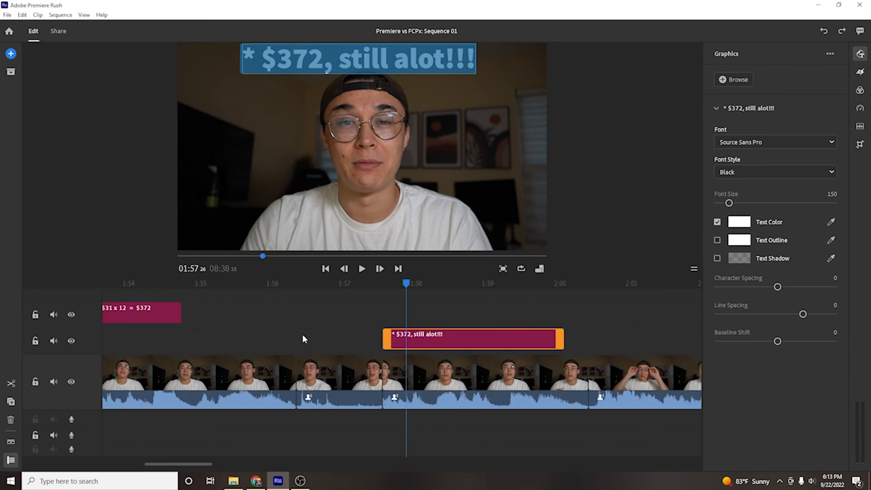
pyautogui.hscroll(3, 303, 339)
pyautogui.hscroll(3, 288, 320)
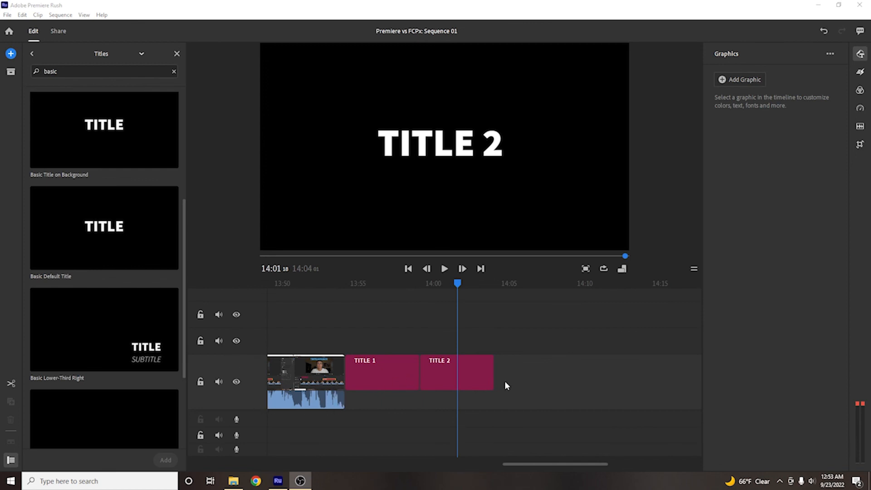
# Step: Add a Basic Default Title after TITLE 2, try it on the overlay track near 14:11, and return it to the main track, trying to leave a gap
pyautogui.moveTo(179, 233); pyautogui.dragTo(535, 371)
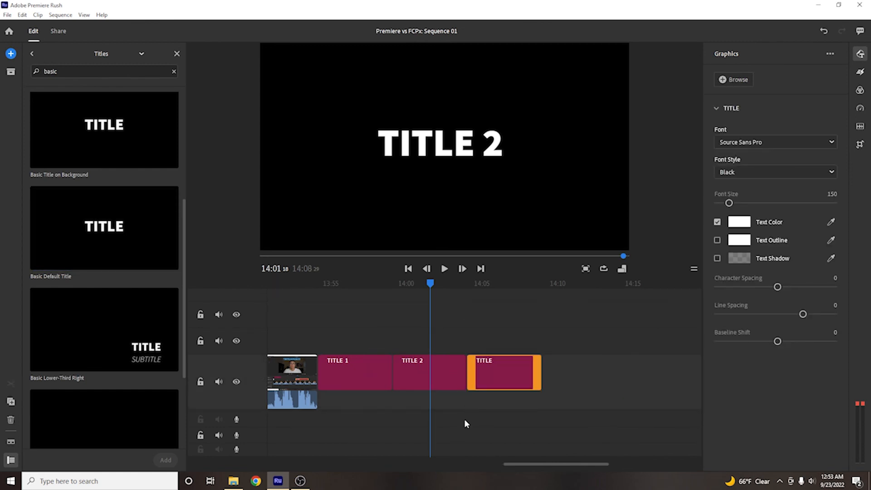
pyautogui.moveTo(485, 380); pyautogui.dragTo(585, 345)
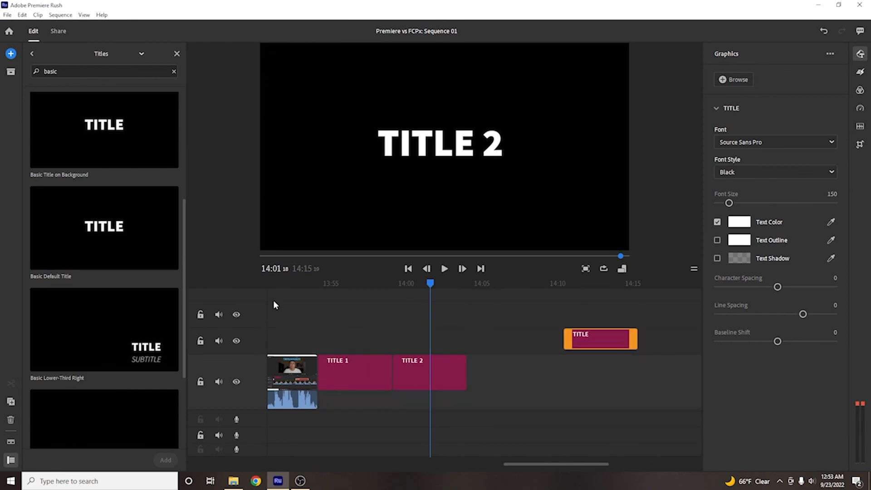
pyautogui.moveTo(521, 356); pyautogui.dragTo(613, 391)
pyautogui.moveTo(496, 369); pyautogui.dragTo(654, 378)
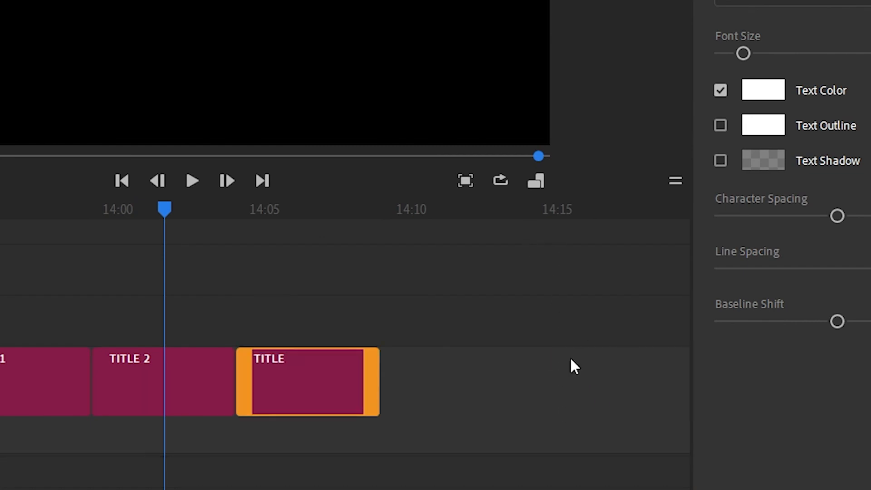